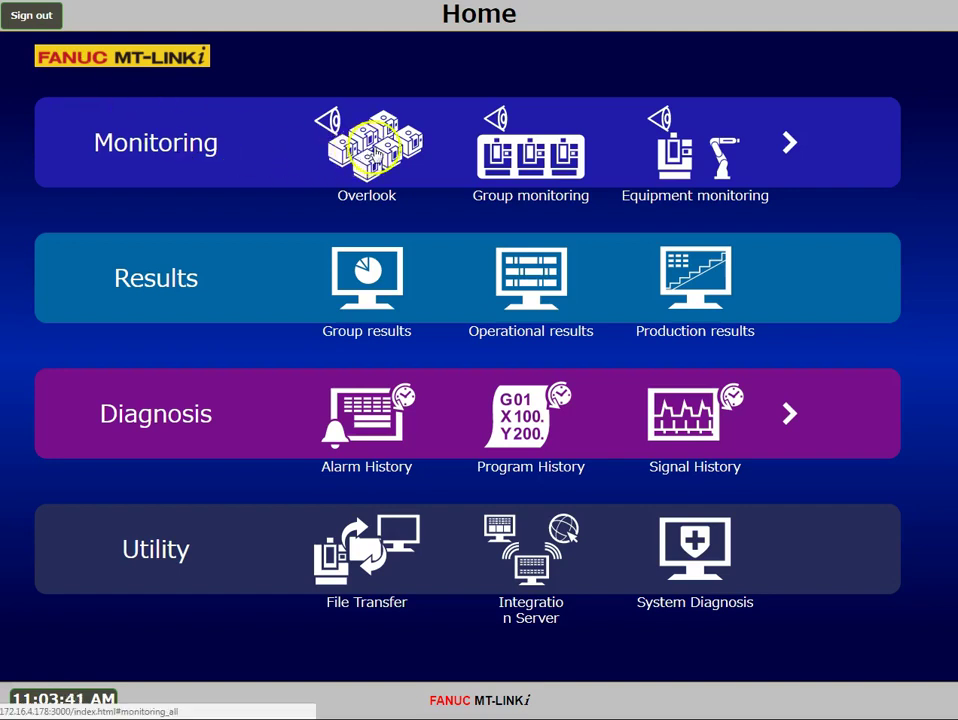
Open the Overlook monitoring view, and in MT-LINKi AdminTool's machine settings start a new machine under collector F3RPL12.
click(374, 146)
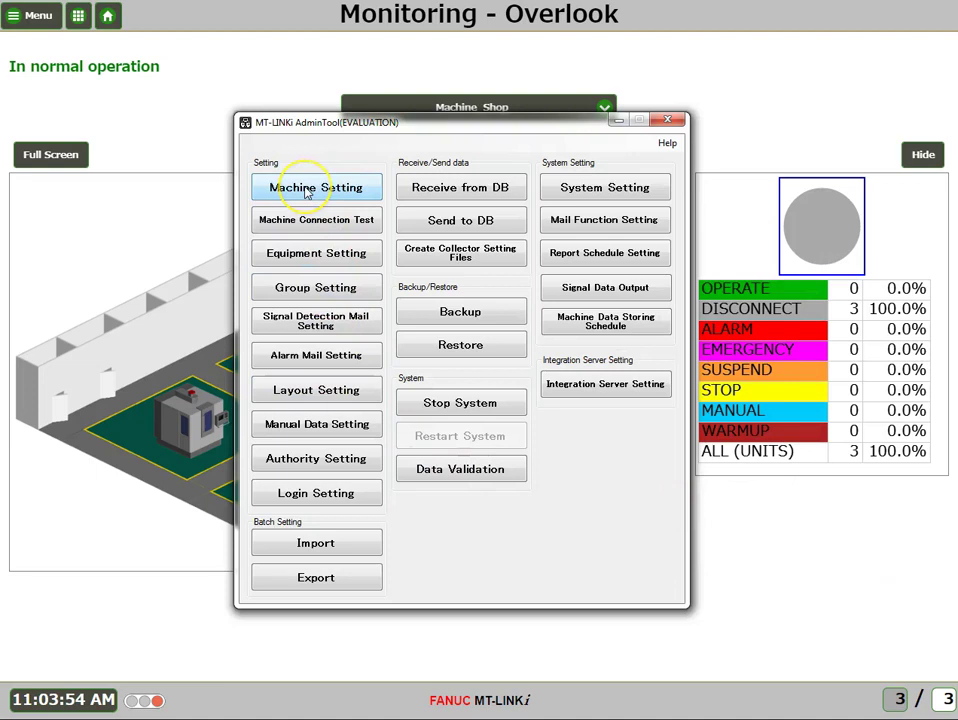
click(307, 190)
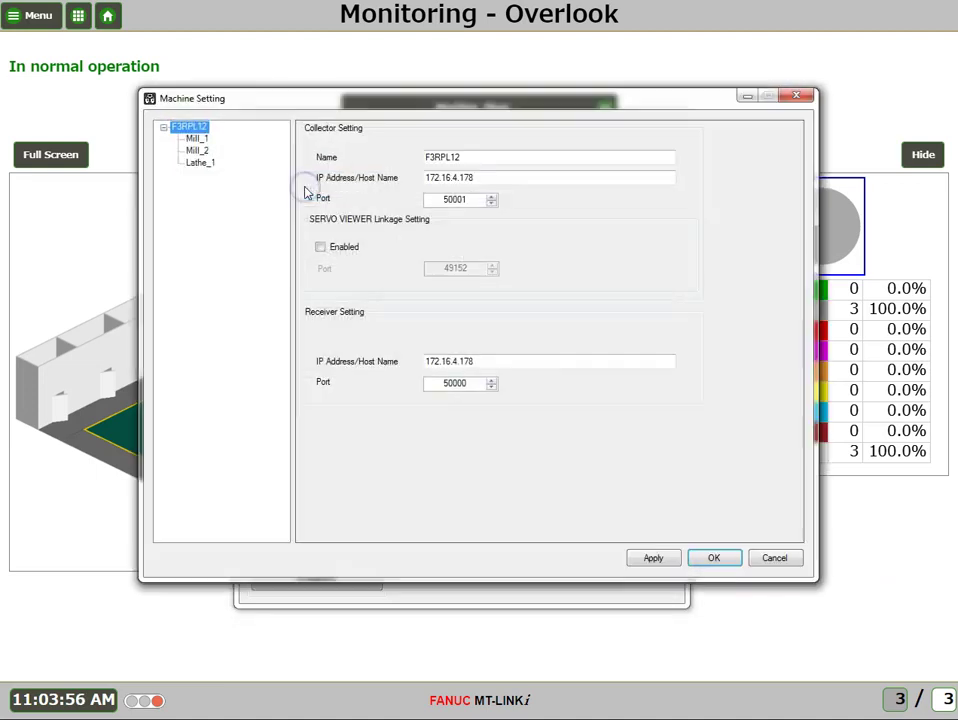
right_click(200, 128)
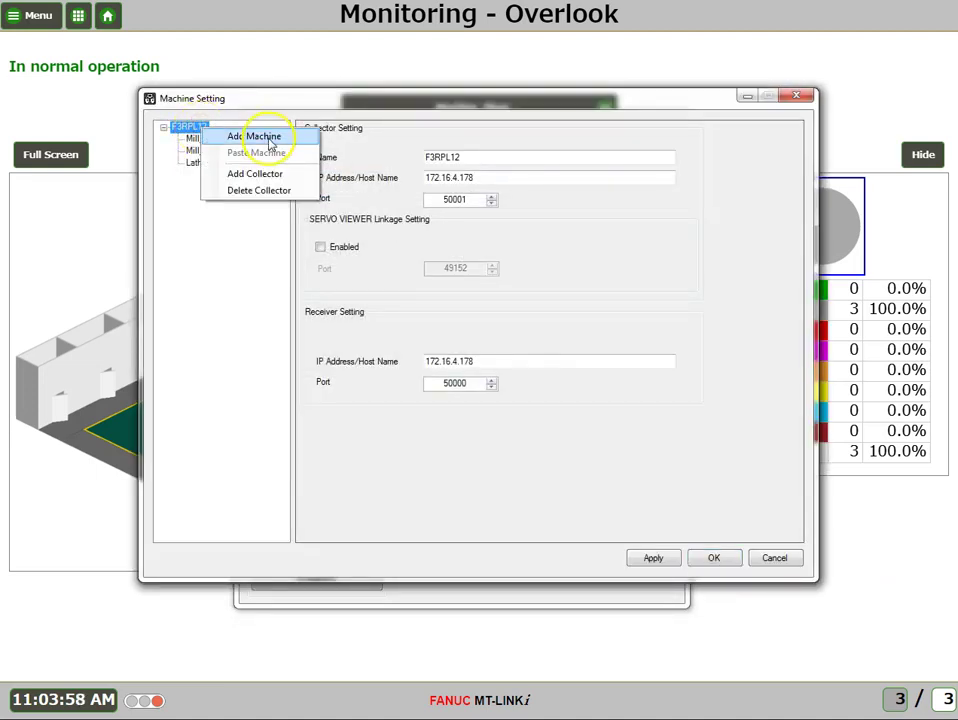
click(248, 137)
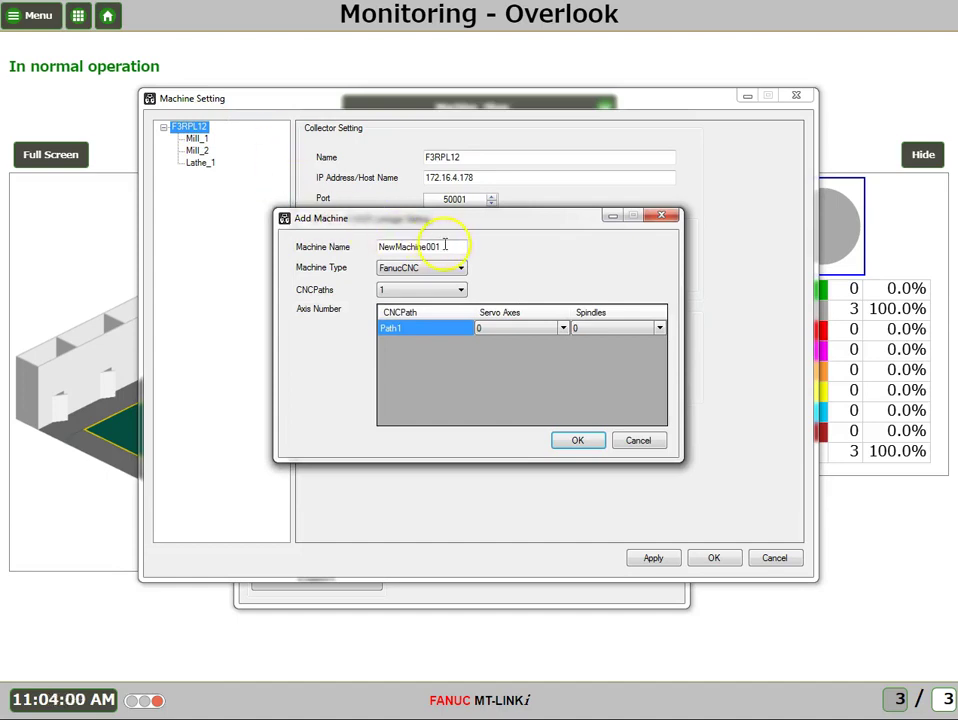
Name the new machine Robdrill and choose FanucCNC as its machine type.
drag(443, 246, 360, 246)
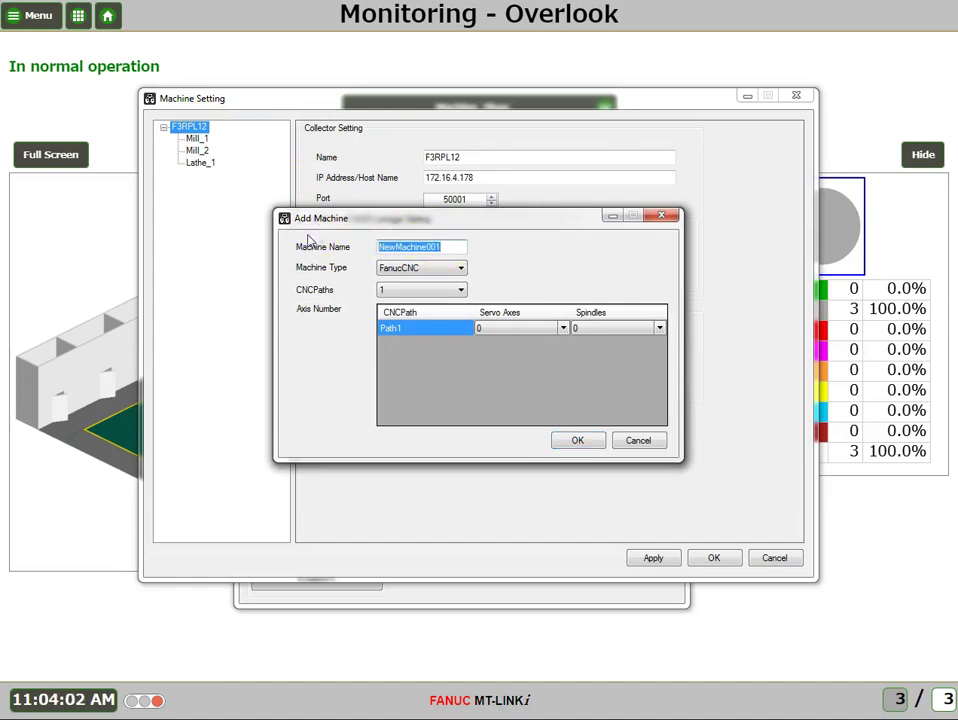
text(Rob)
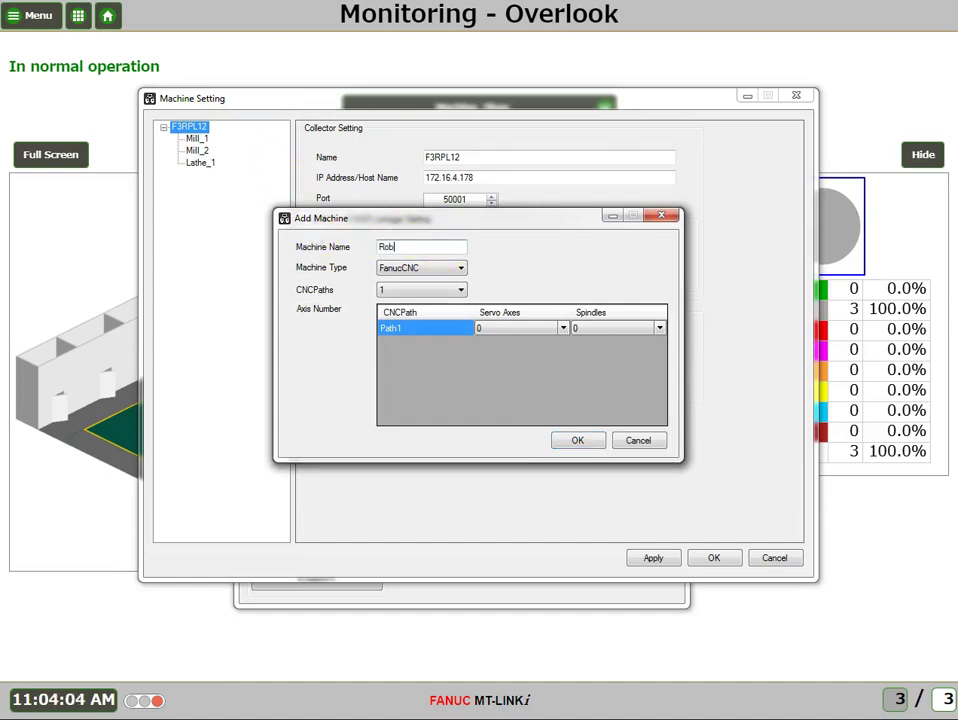
text(o)
click(461, 269)
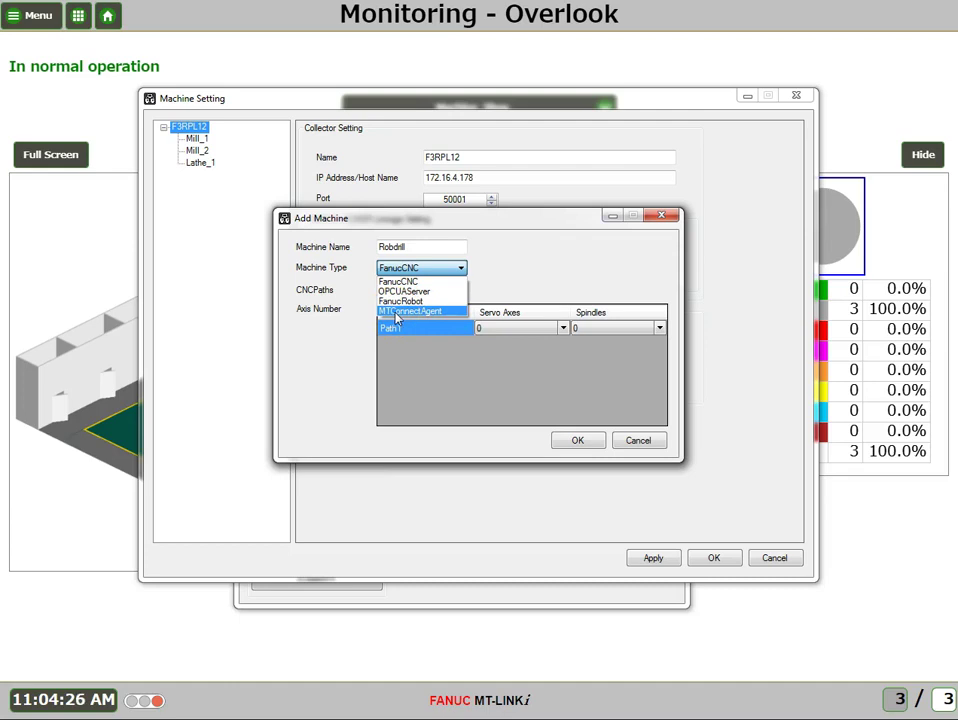
drag(395, 316, 446, 266)
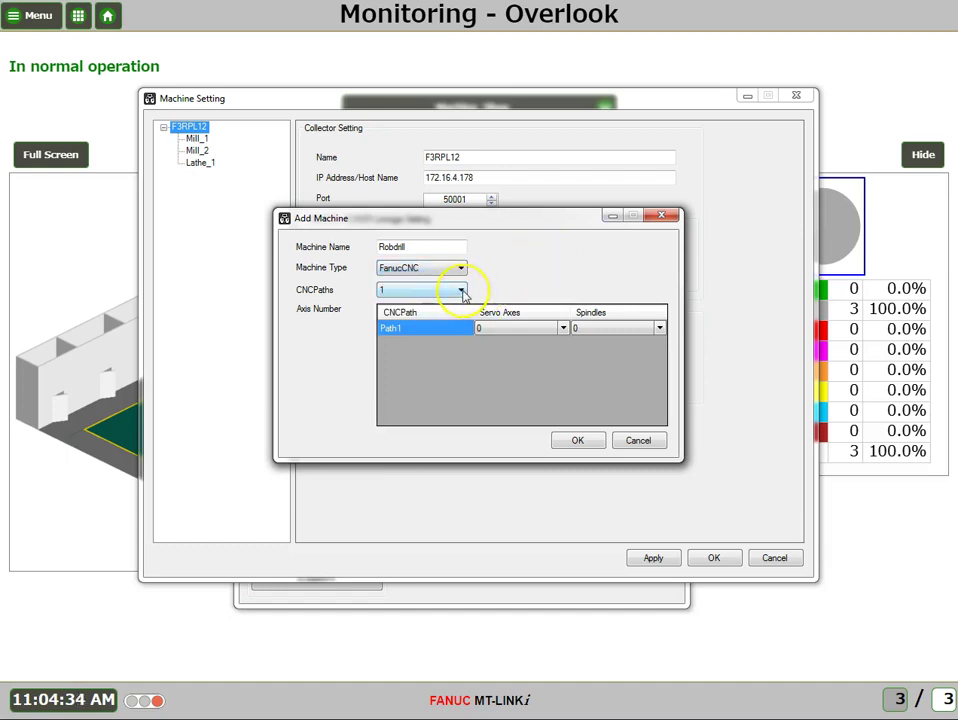
Give Path1 of the new machine 3 servo axes and 1 spindle, and add the machine.
drag(480, 292, 568, 330)
click(564, 328)
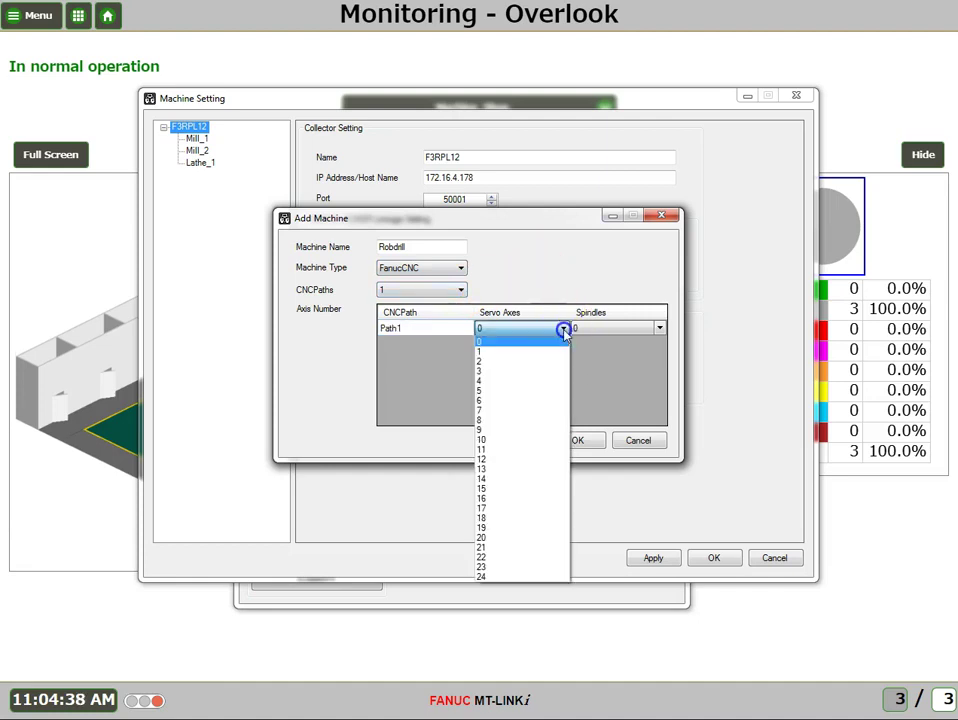
click(492, 372)
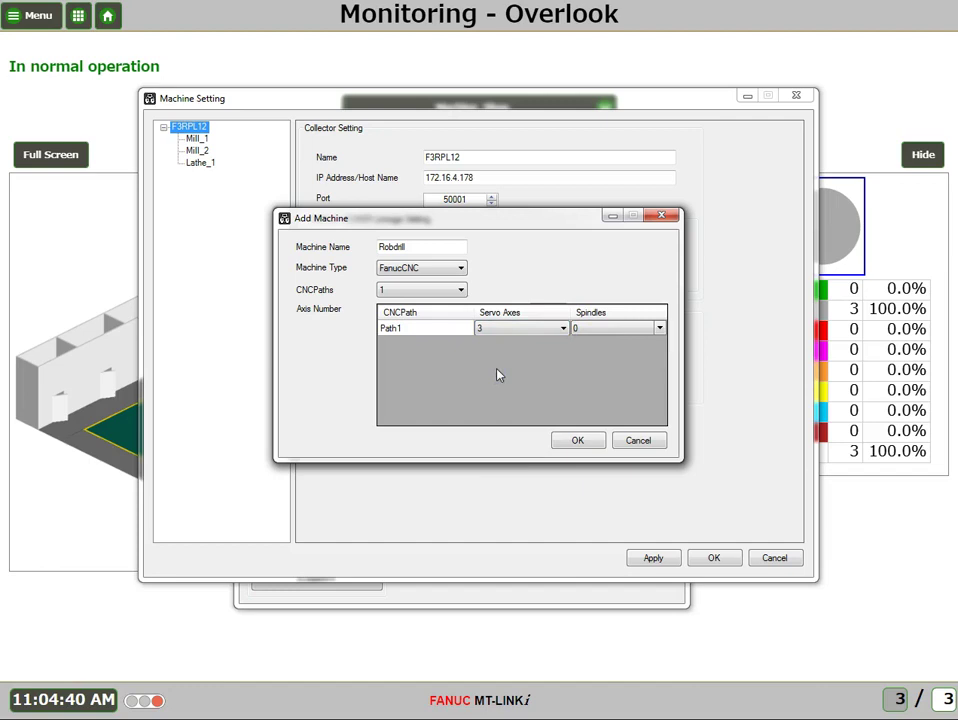
click(659, 328)
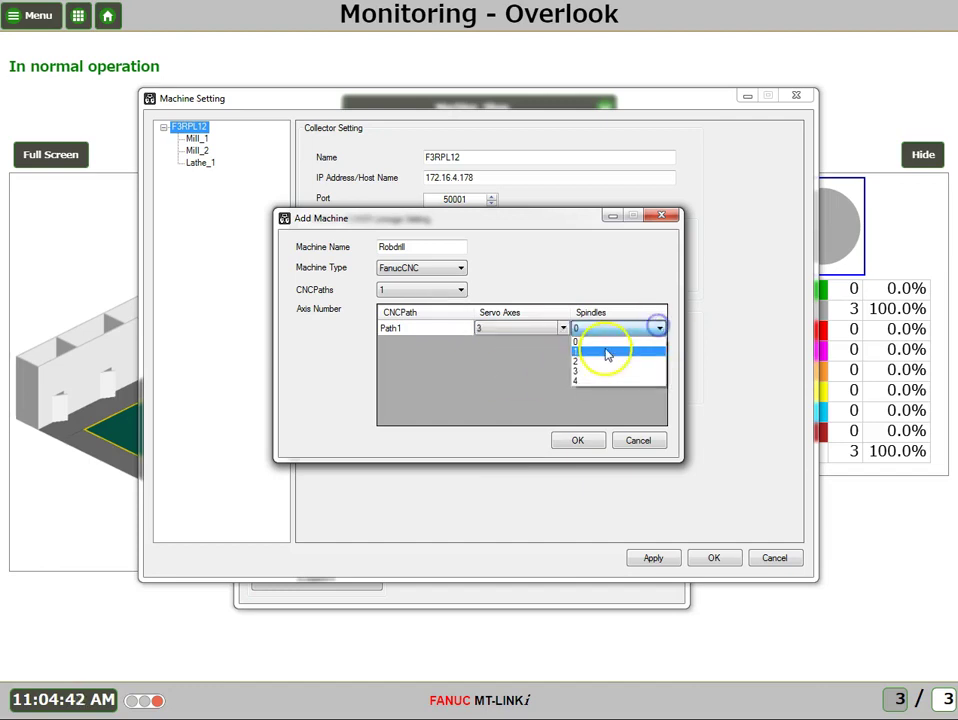
click(607, 353)
click(577, 441)
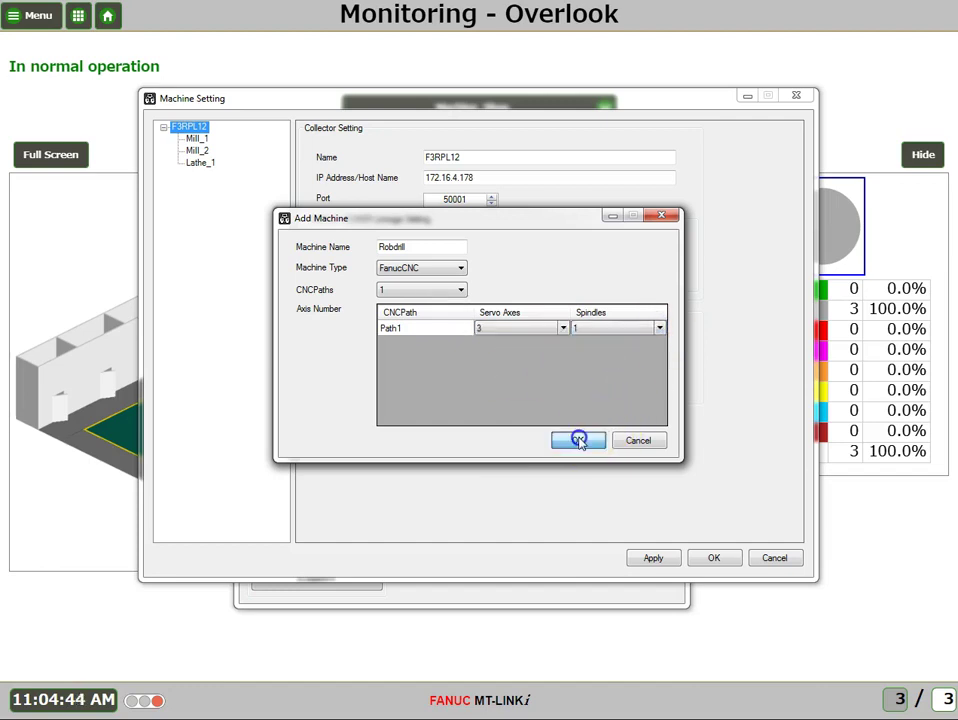
click(543, 404)
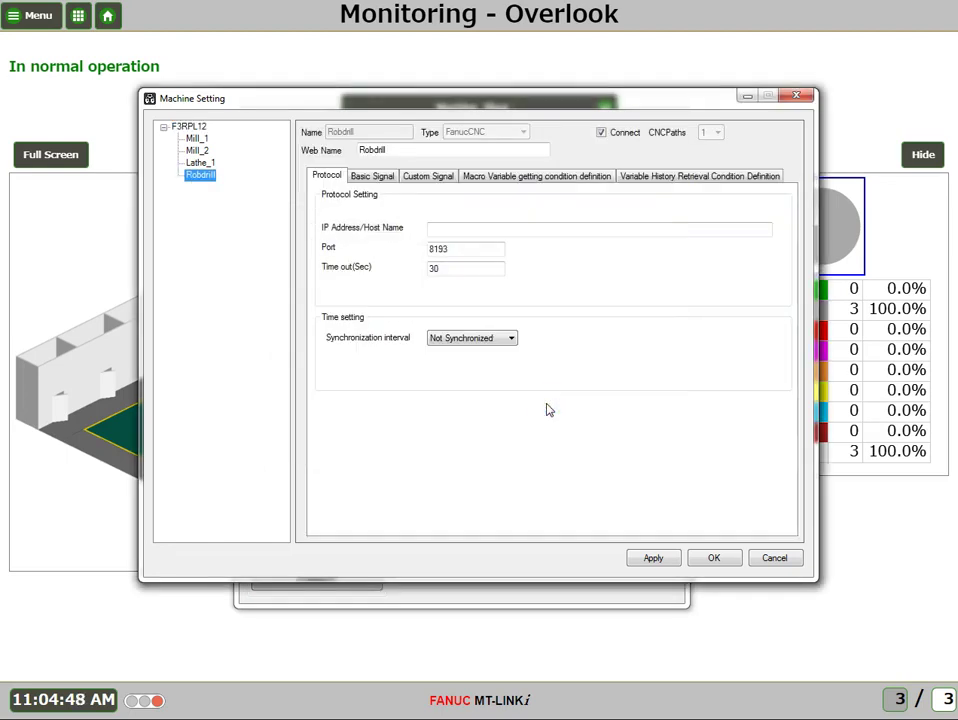
Set Robdrill's protocol IP address to 192.254.215.60 and its time synchronization interval to 24 hours.
click(553, 228)
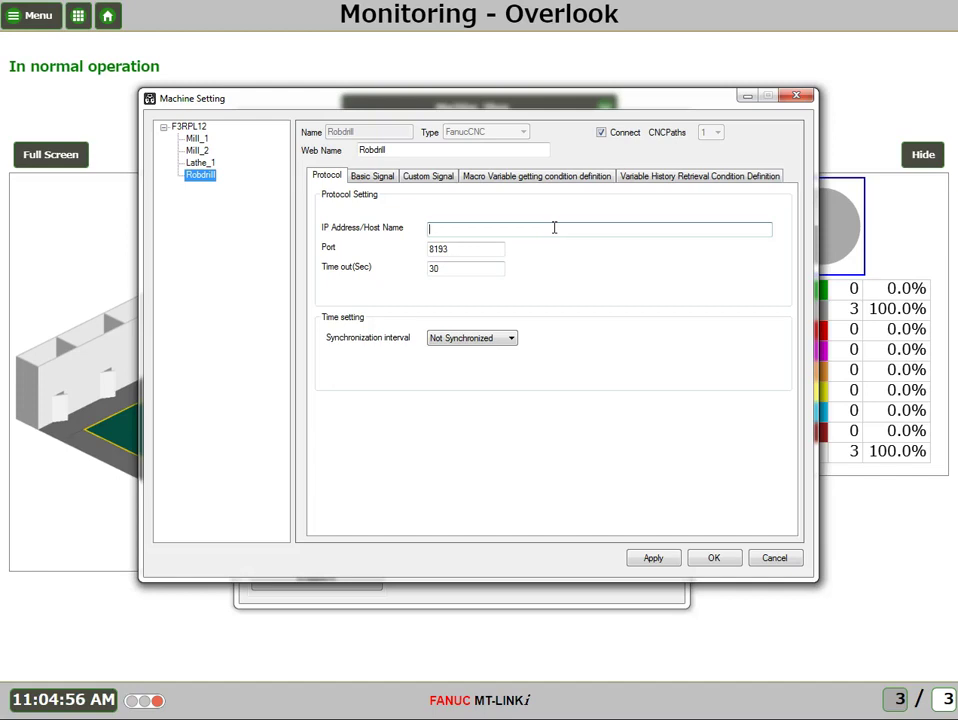
text(192.254.215.60)
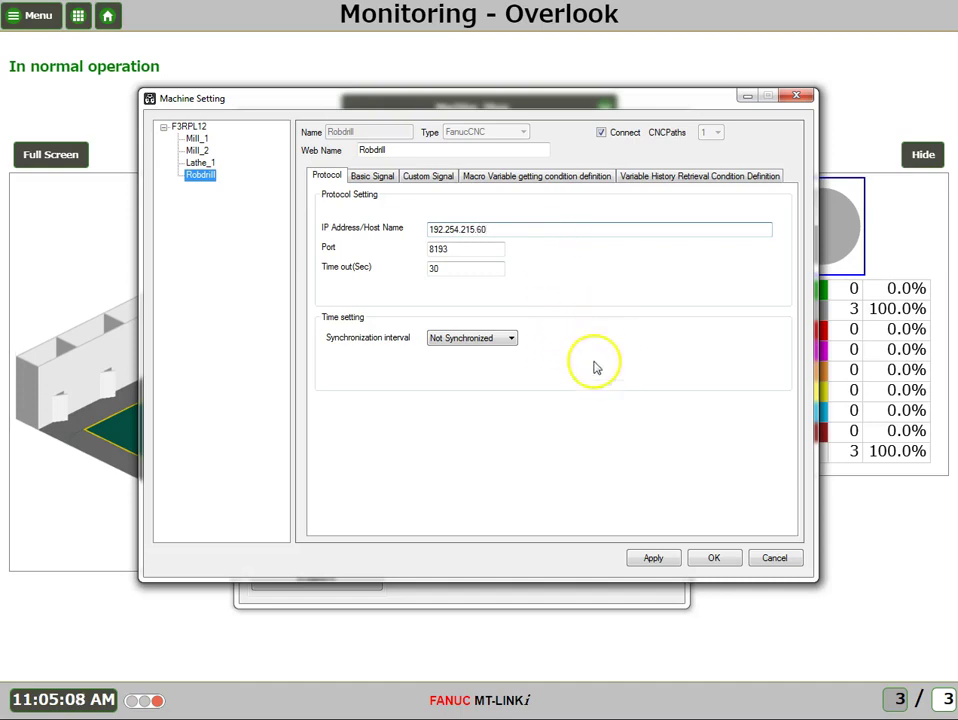
click(487, 249)
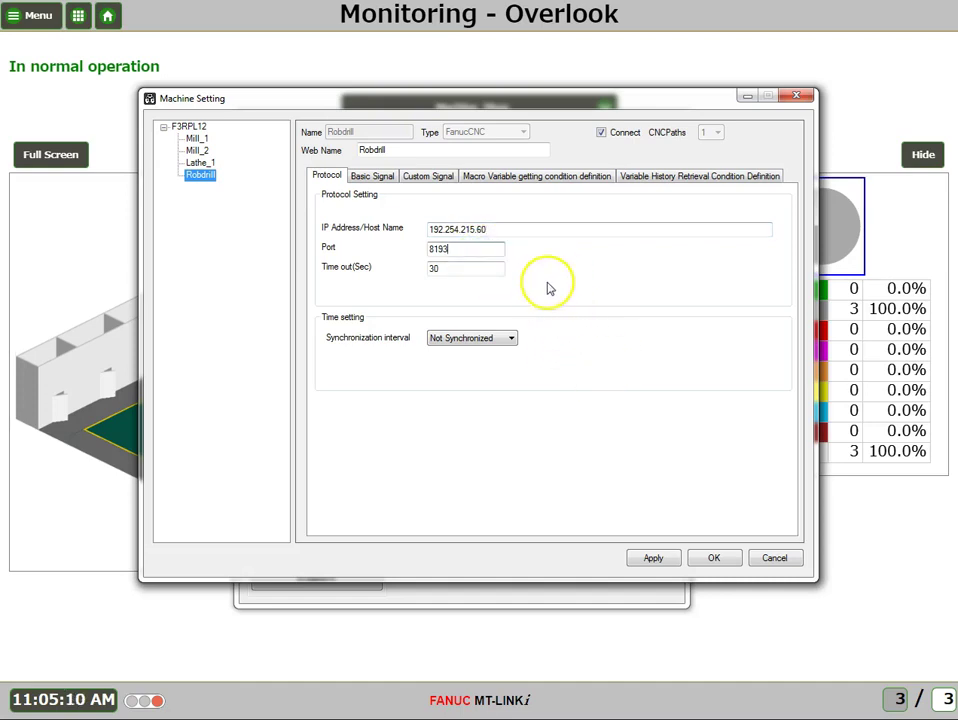
click(477, 269)
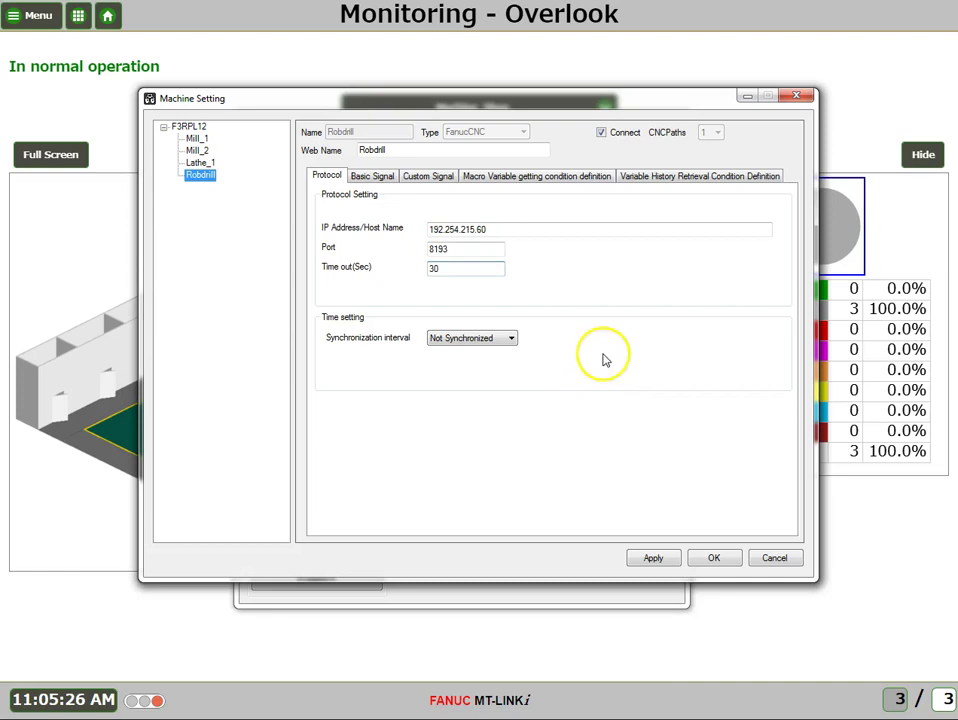
click(518, 343)
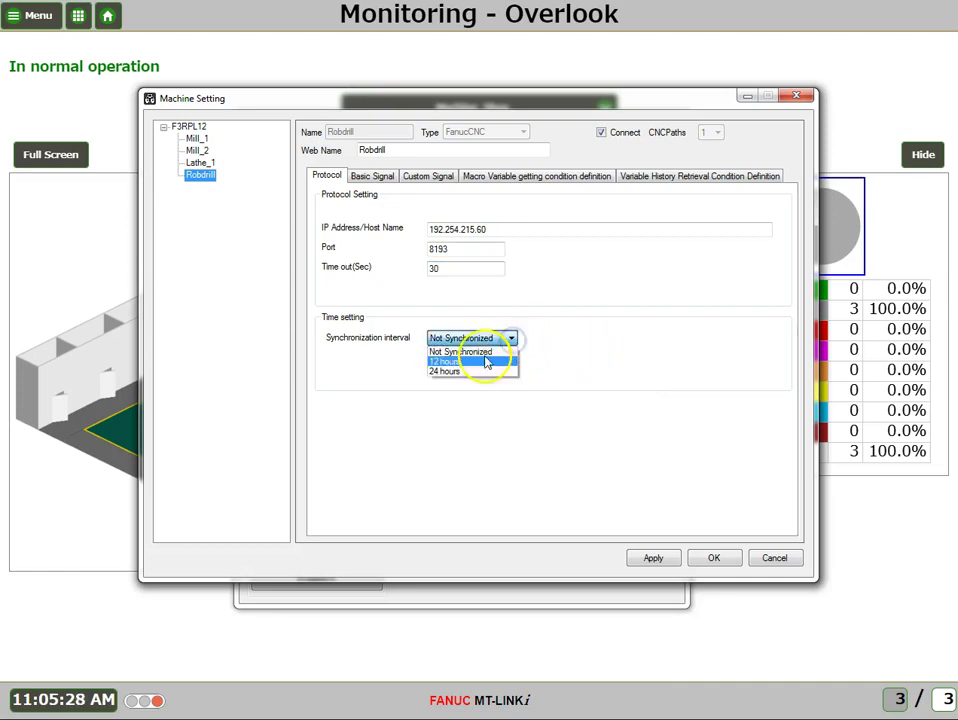
click(460, 374)
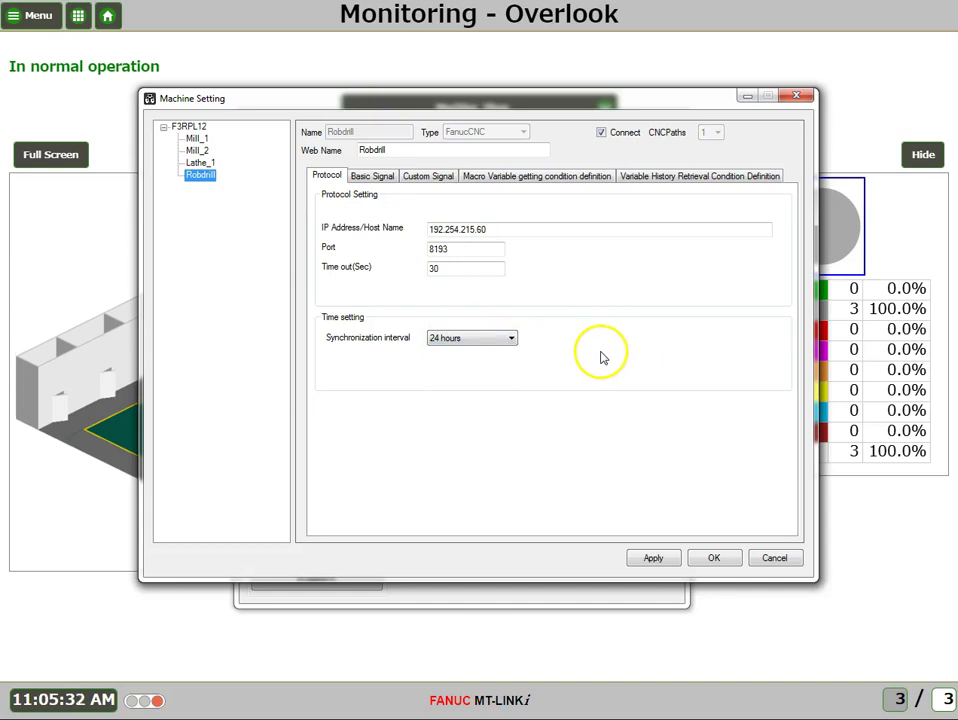
Review Robdrill's basic signals and enable the Override signal.
click(379, 180)
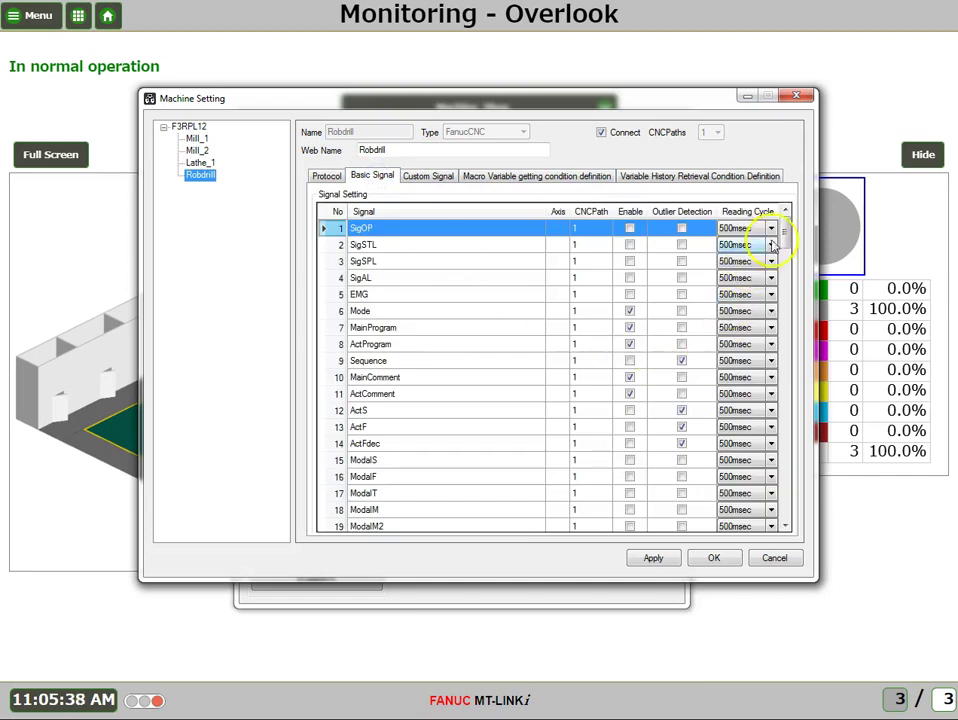
drag(785, 239, 791, 214)
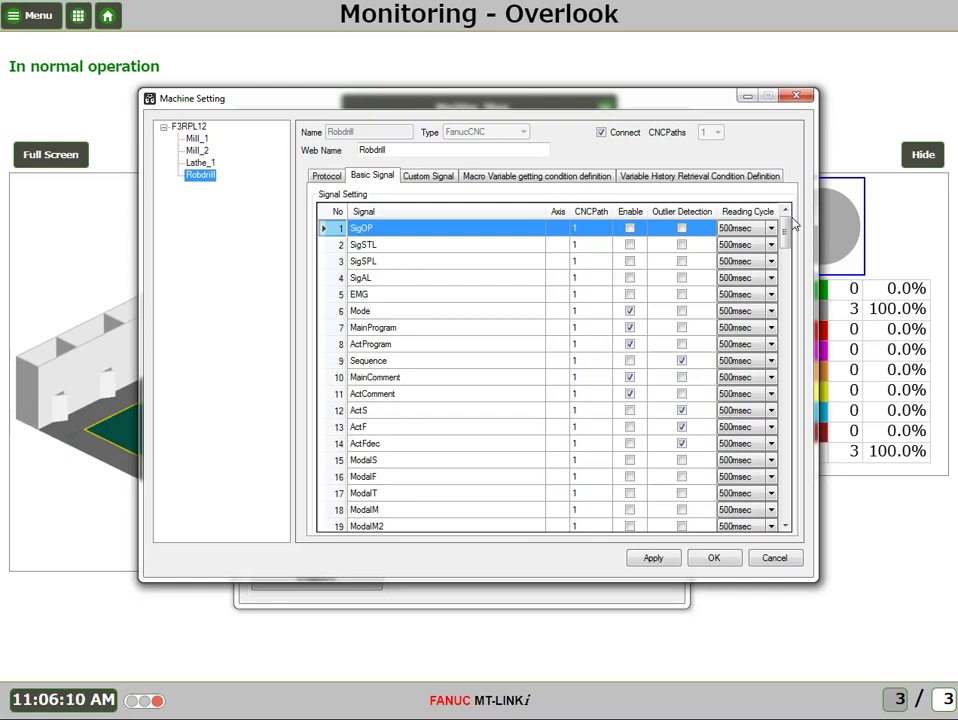
click(630, 327)
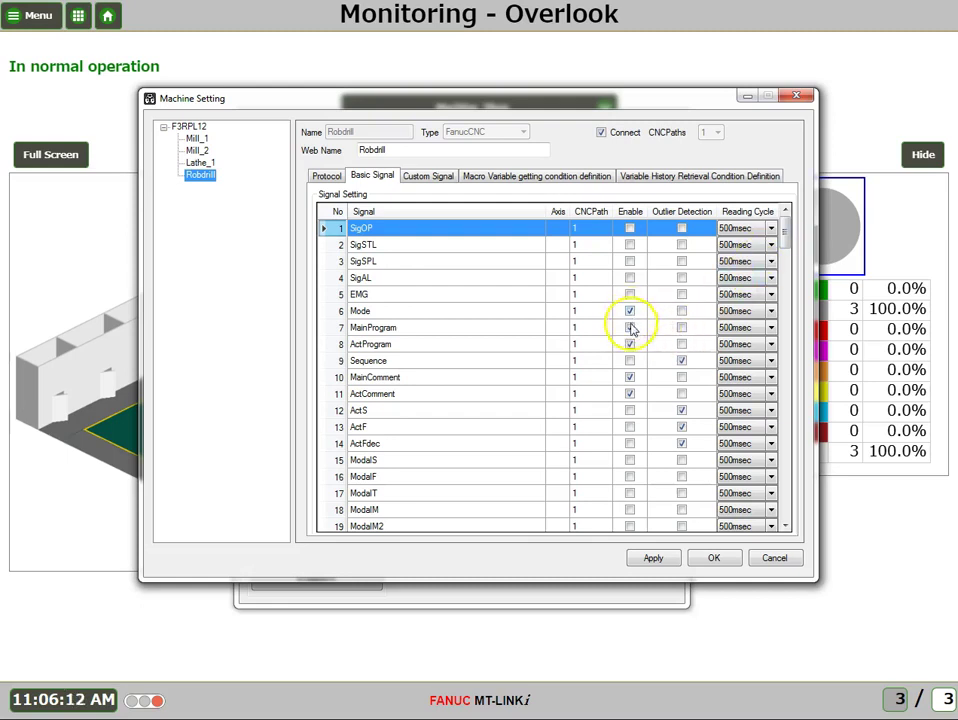
click(630, 327)
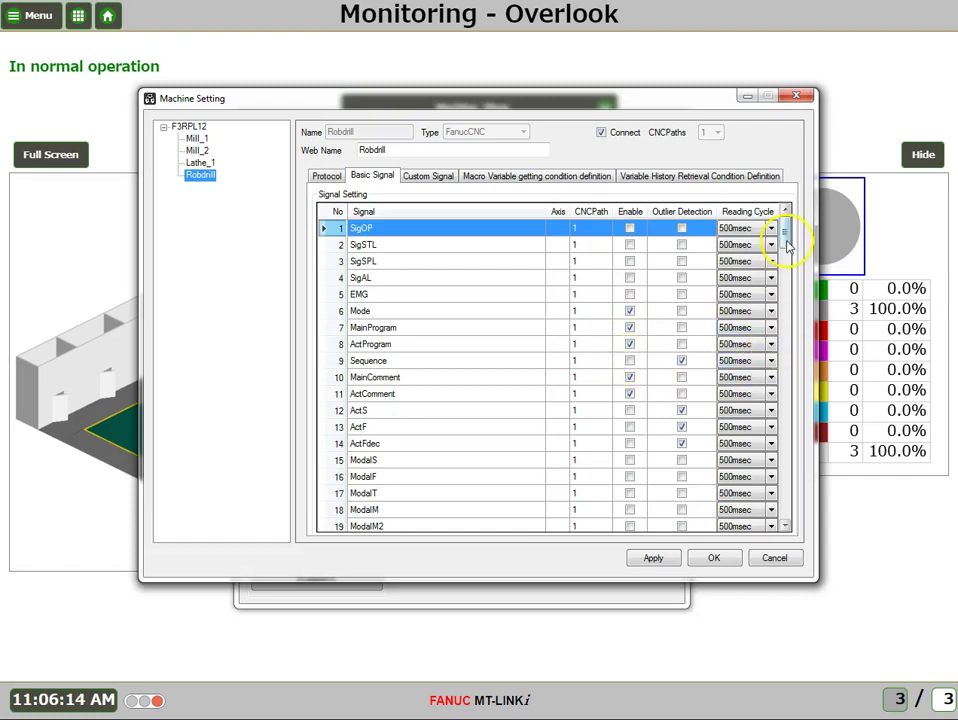
drag(786, 240, 788, 373)
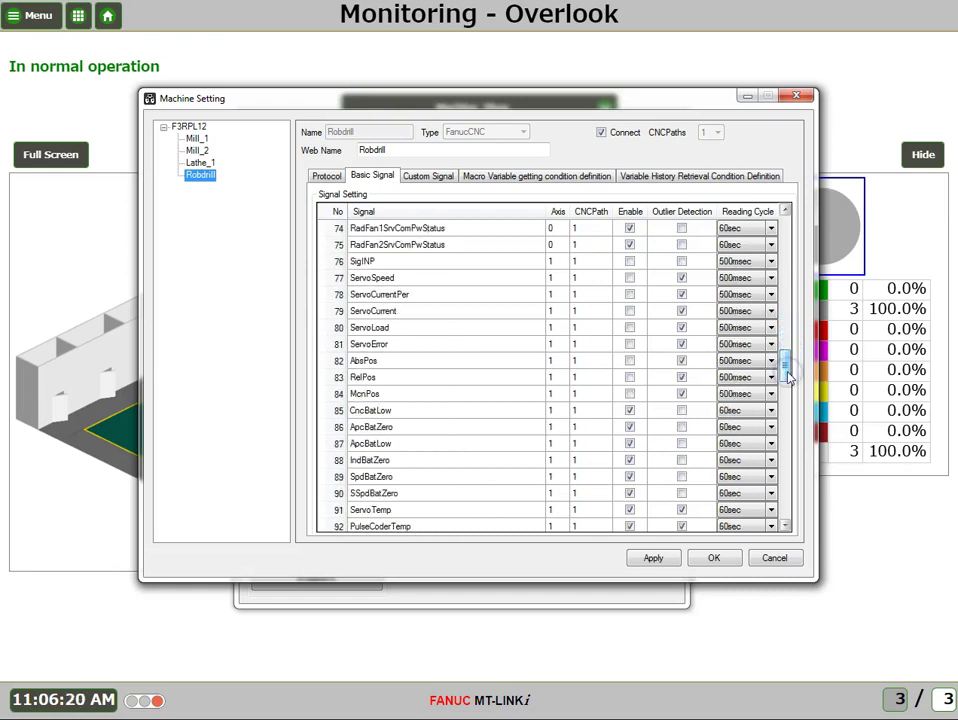
drag(788, 373, 795, 285)
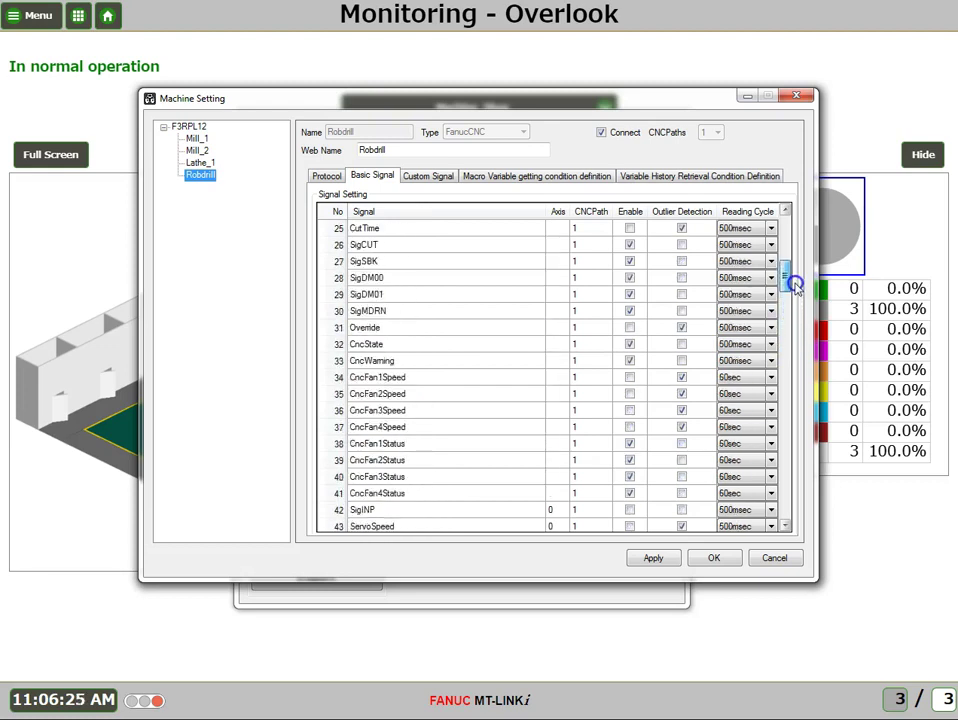
click(630, 328)
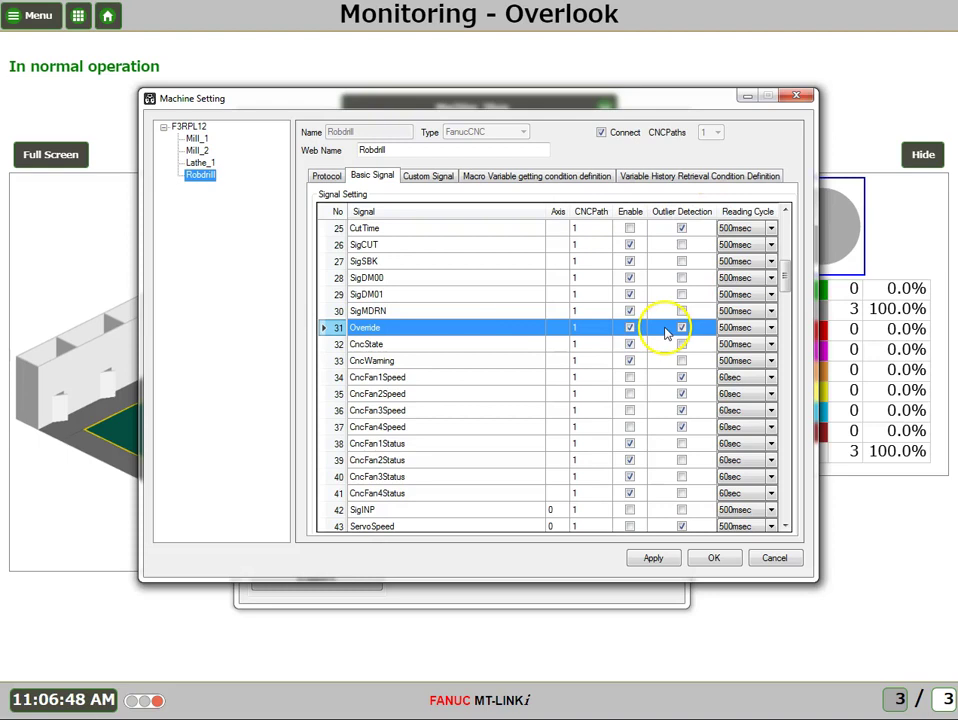
Set the outlier detection type of the Override signal to Simple Threshold Checker.
click(577, 326)
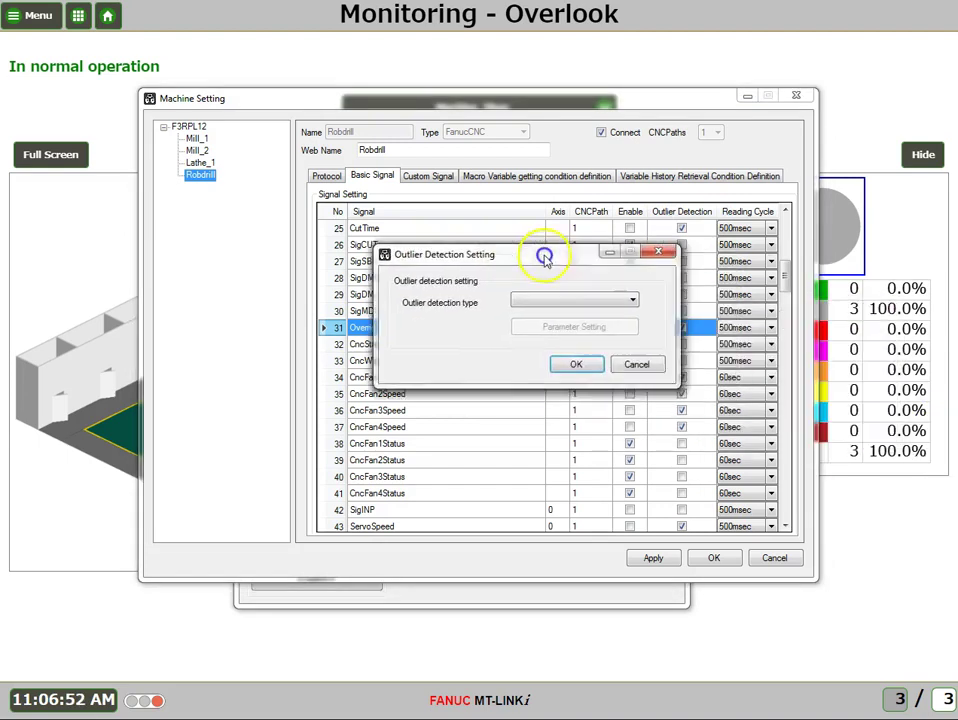
drag(475, 257, 447, 248)
click(534, 298)
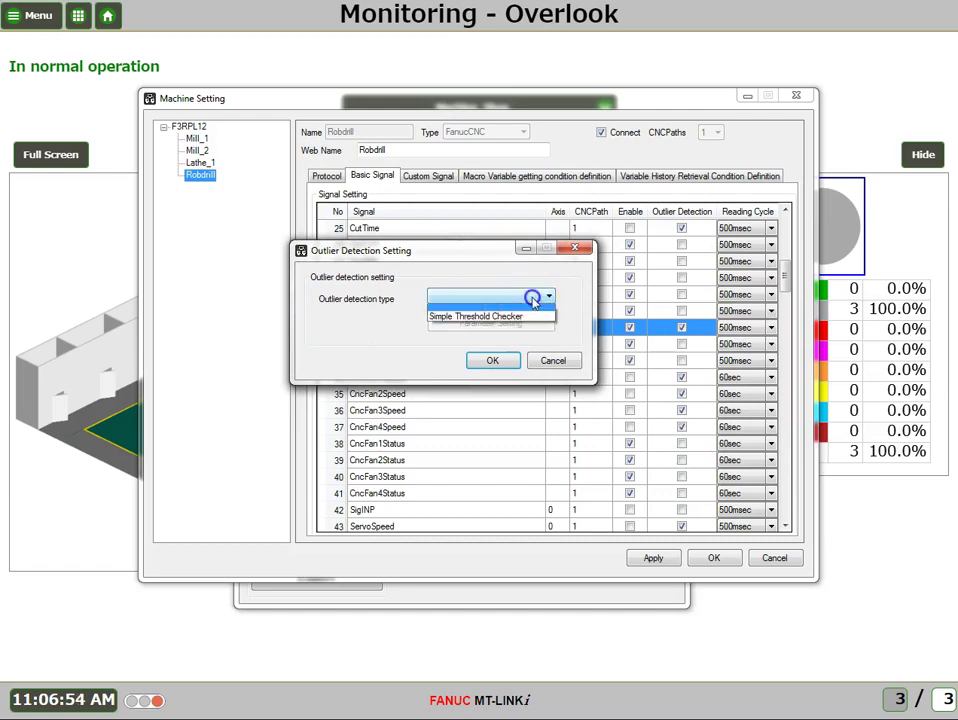
click(487, 317)
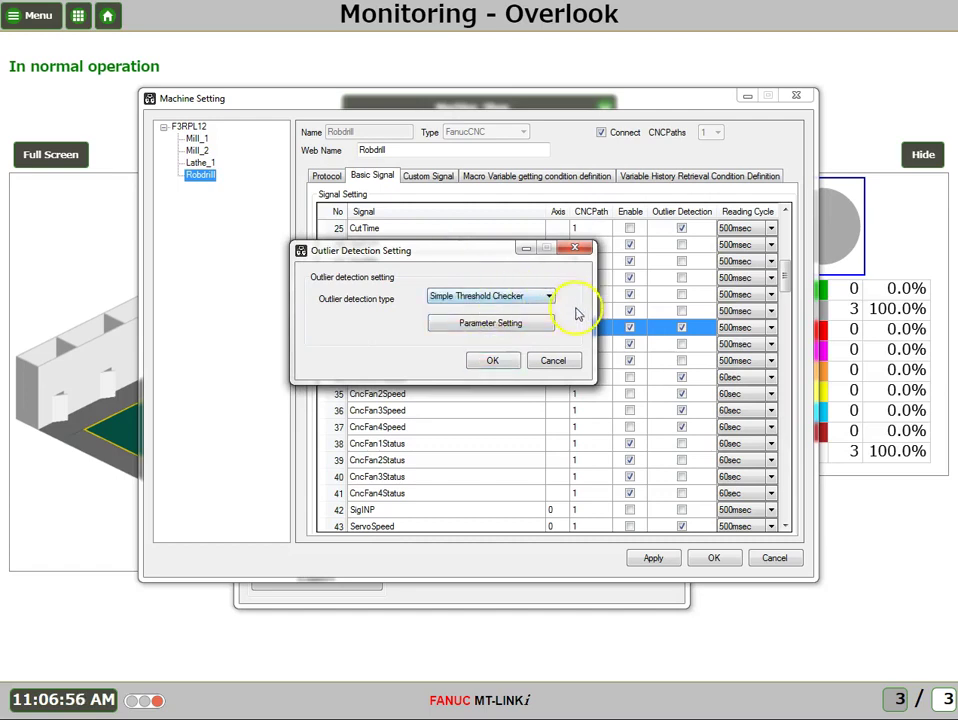
Set the threshold parameters to error at 110 and over only, and warning at 40 and under only, with the opposite limits on No setting.
click(493, 327)
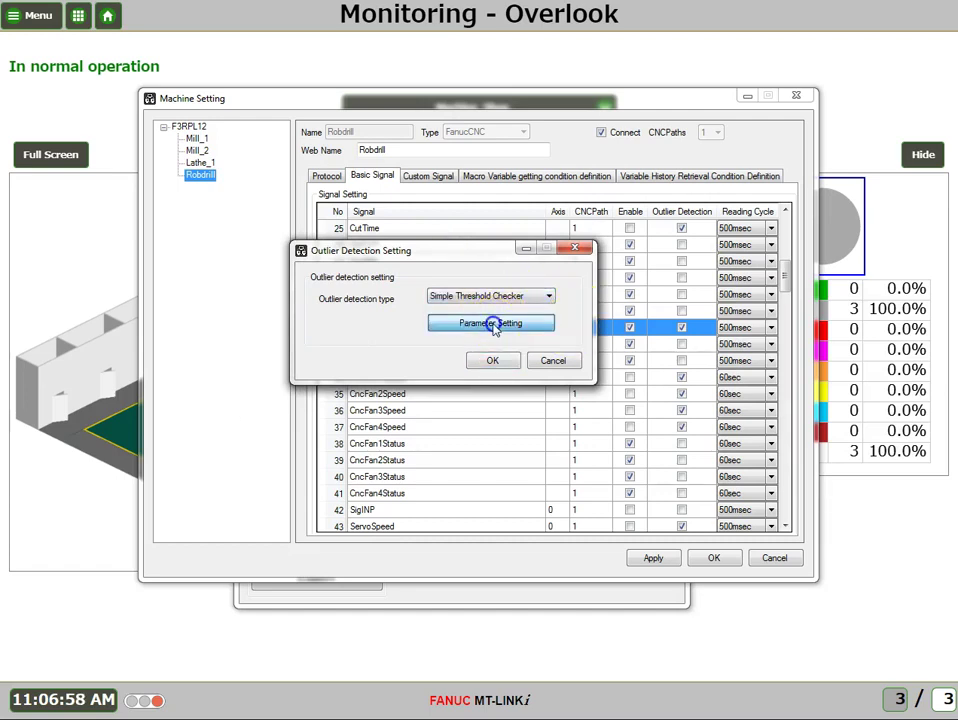
click(489, 344)
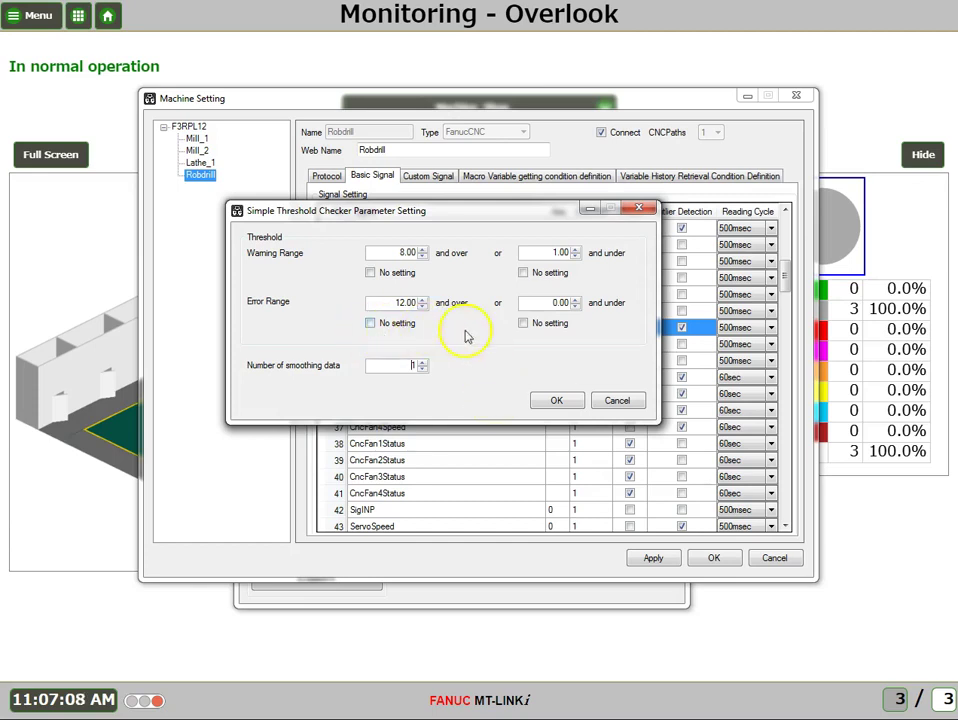
click(373, 323)
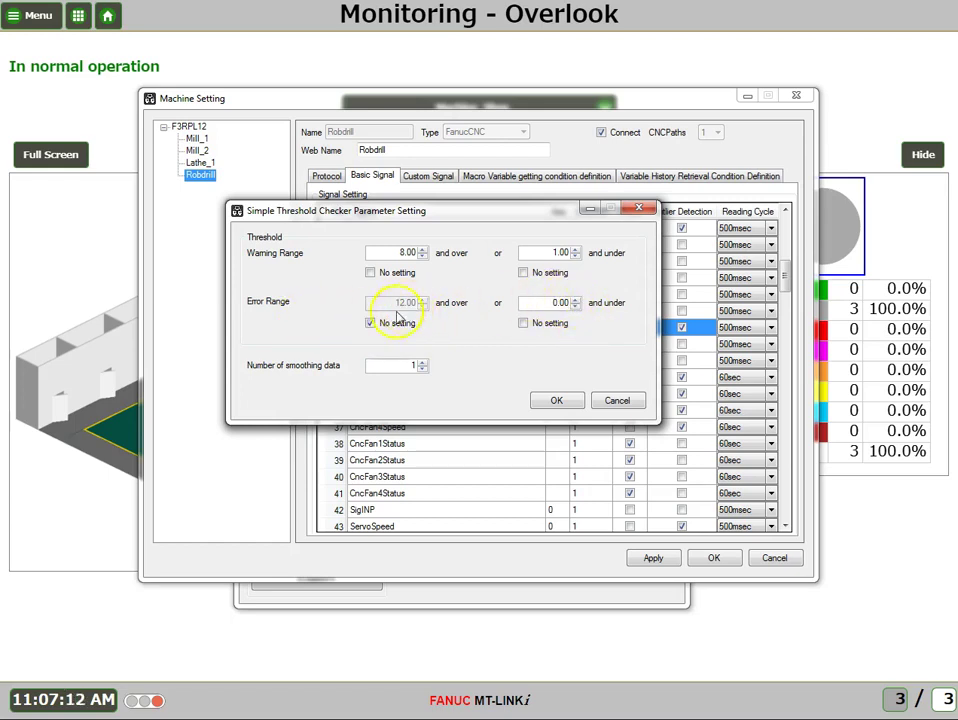
click(371, 323)
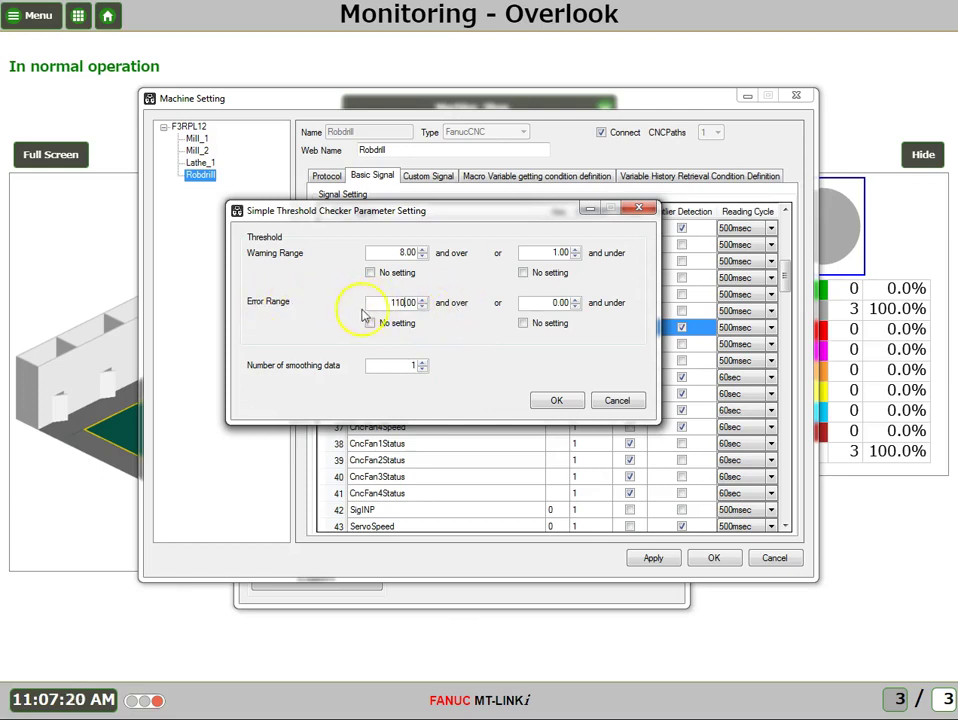
click(524, 323)
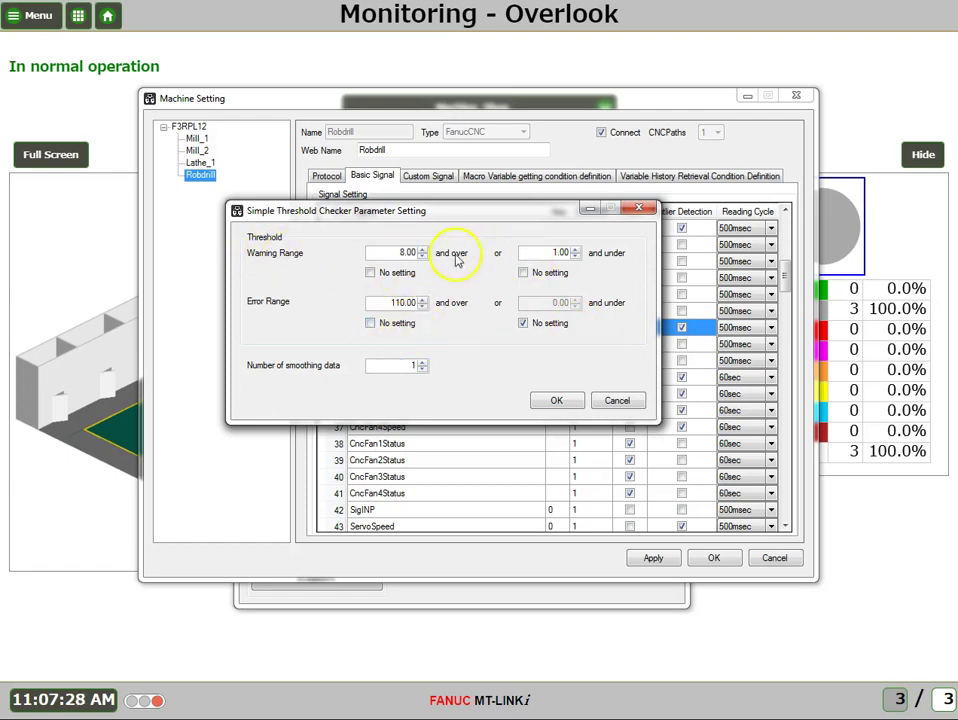
click(552, 252)
click(369, 272)
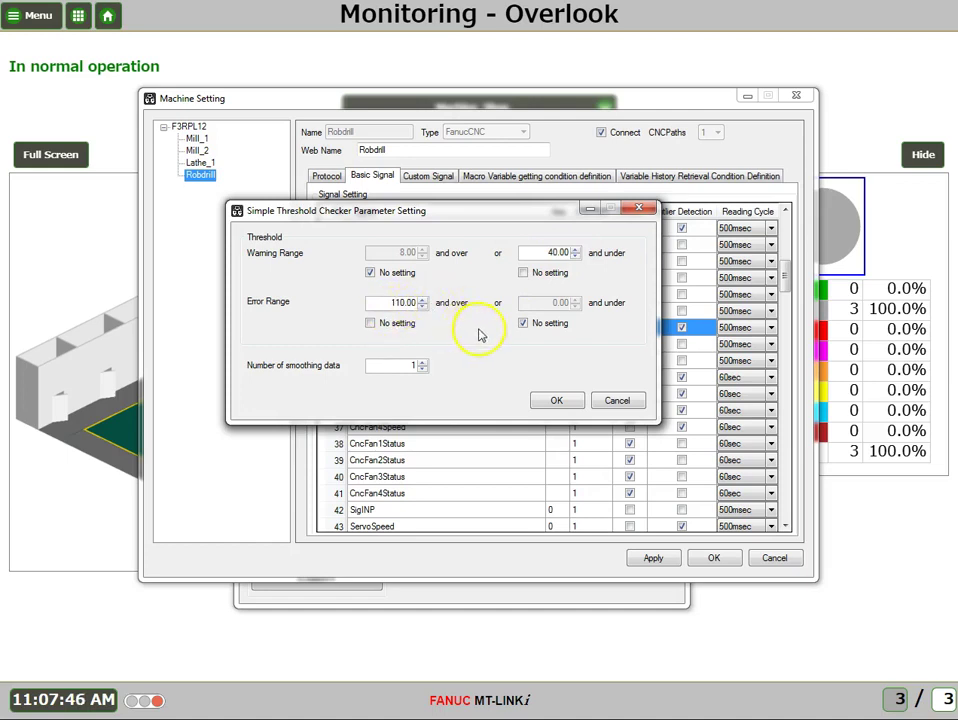
Accept the threshold parameters and the outlier detection setting of the Override signal.
click(557, 401)
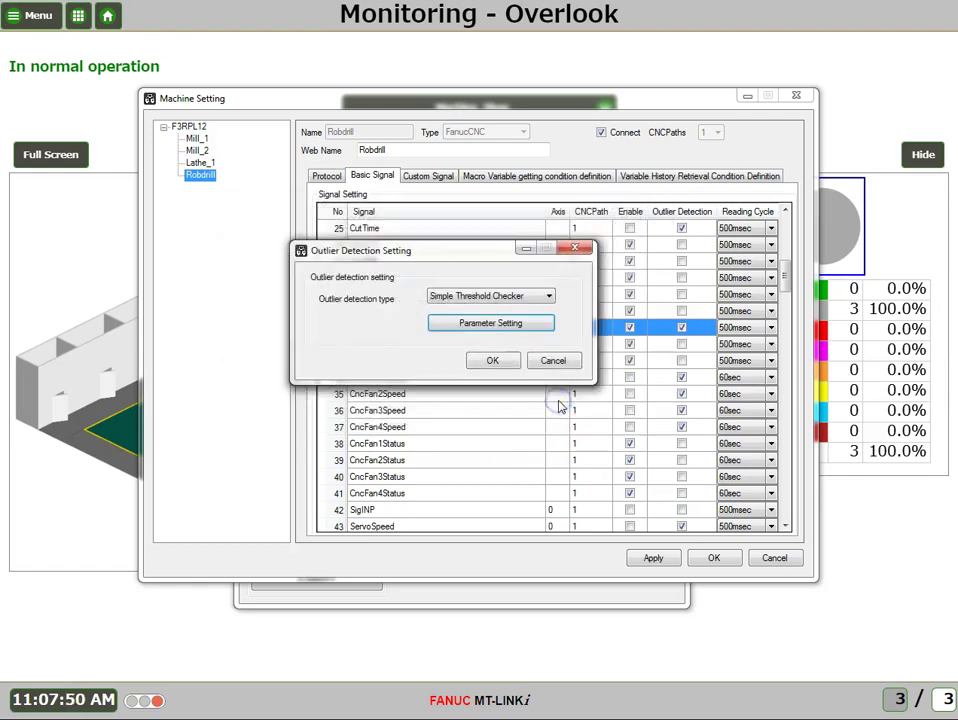
click(492, 363)
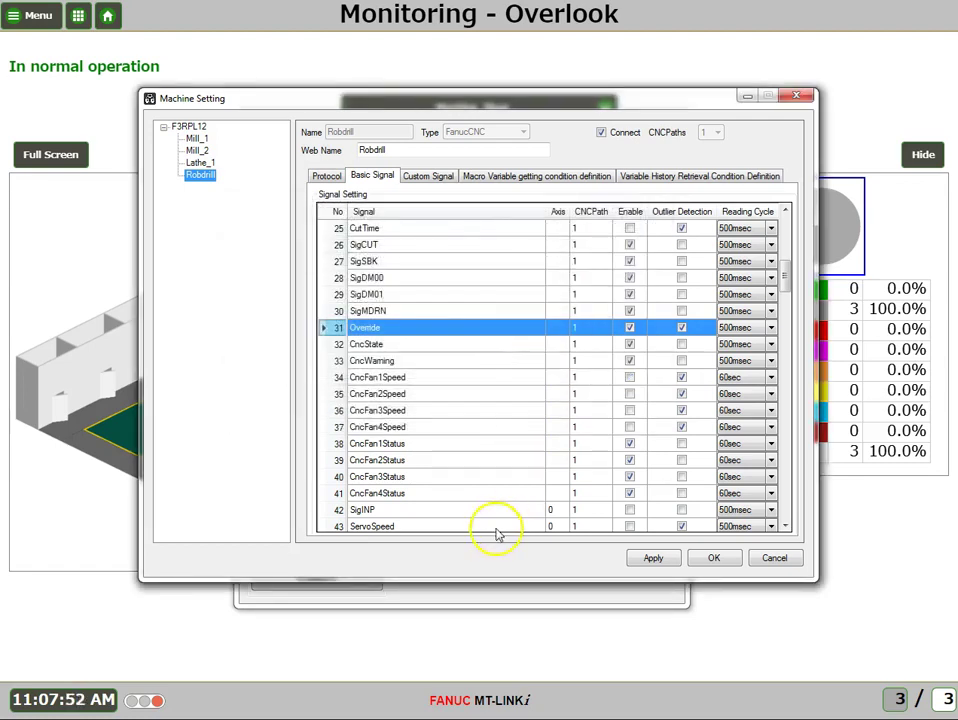
Start a new custom signal for Robdrill with PMC as its type.
click(432, 177)
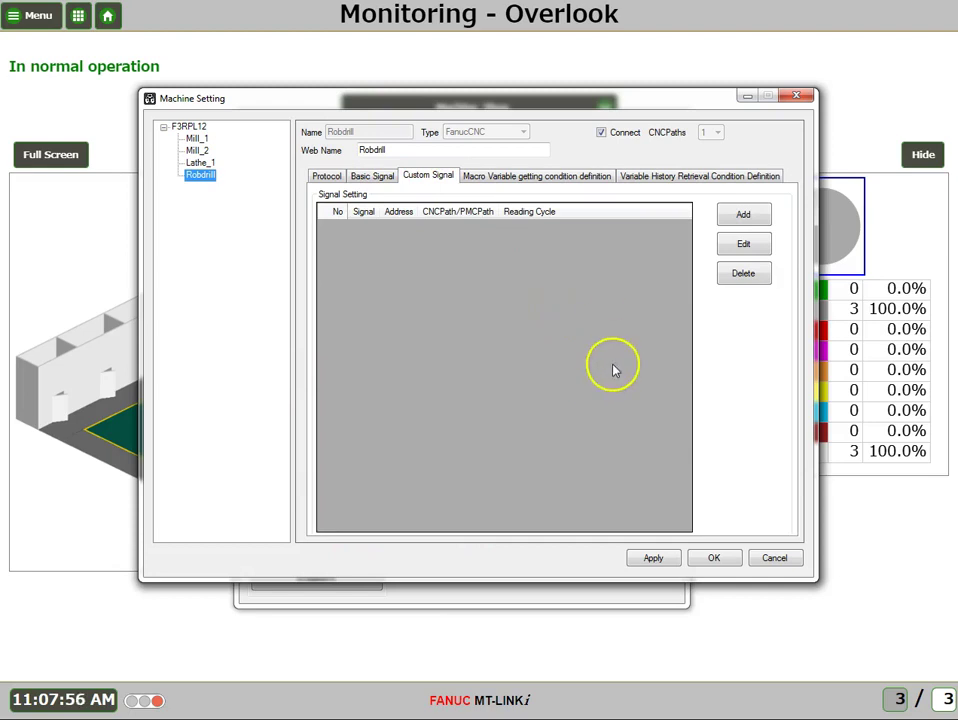
click(744, 216)
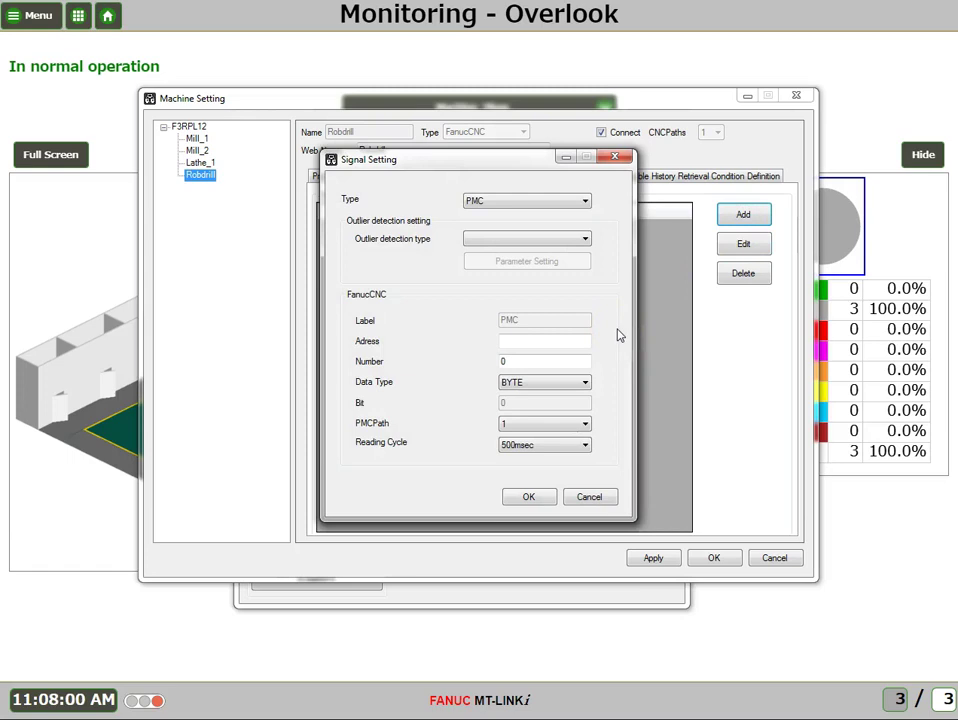
click(589, 337)
click(585, 200)
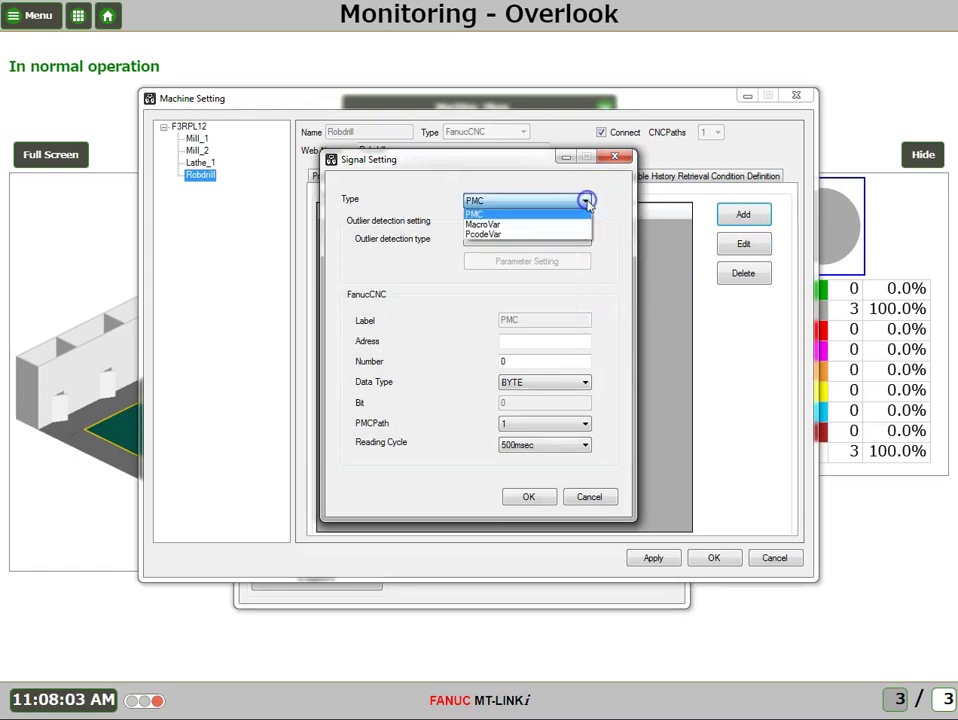
click(478, 214)
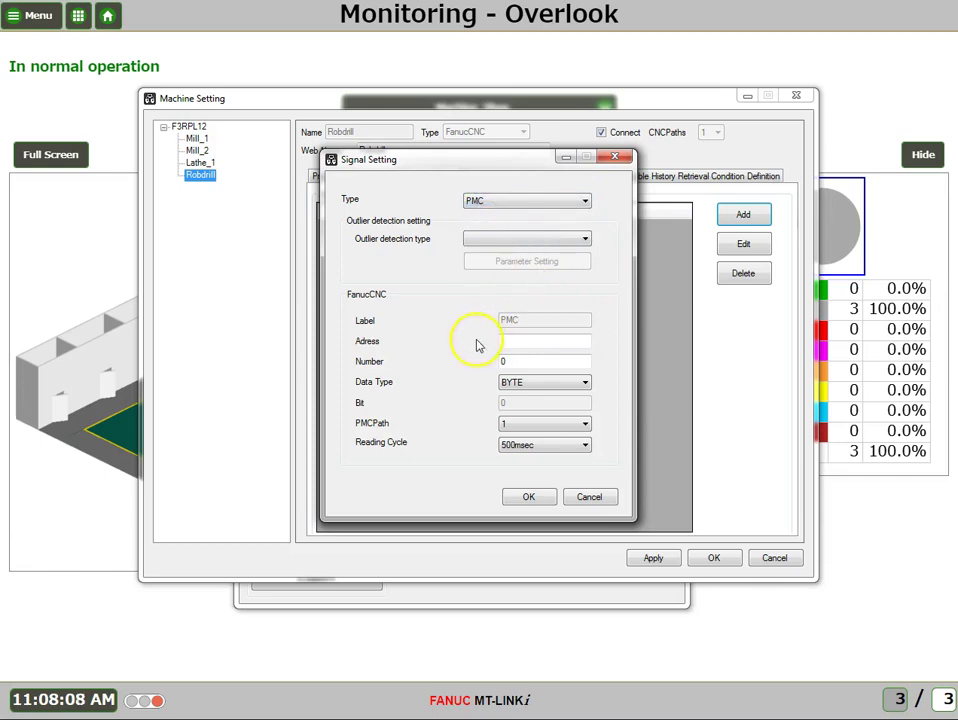
Define the PMC signal with address Y, number 12, data type BIT and bit 3, and add it to the custom signals.
click(534, 340)
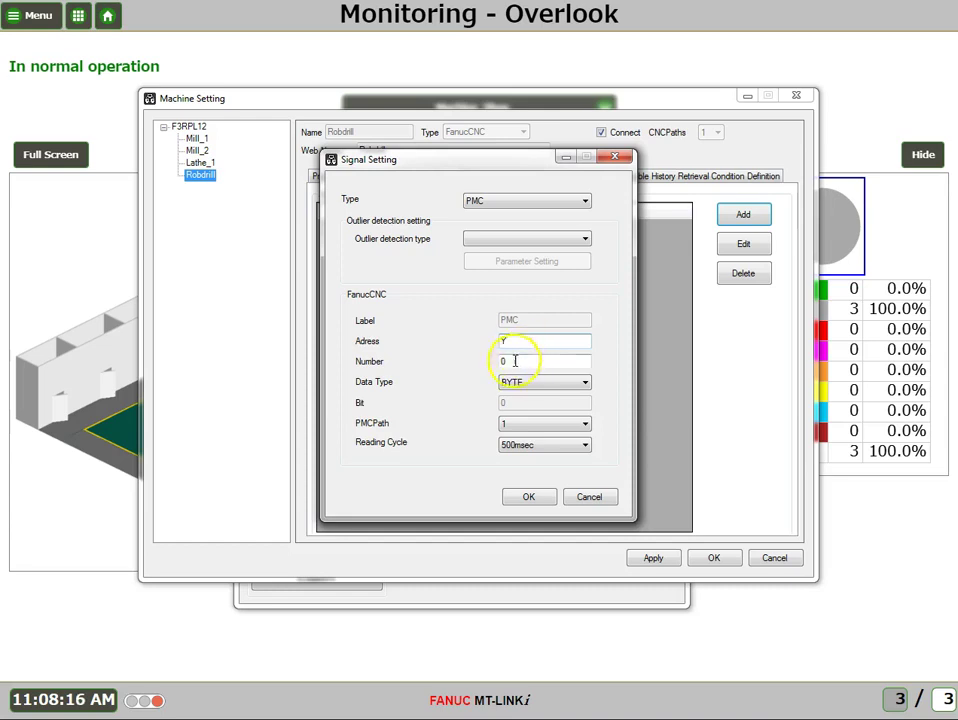
drag(524, 361, 484, 364)
text(12)
click(513, 383)
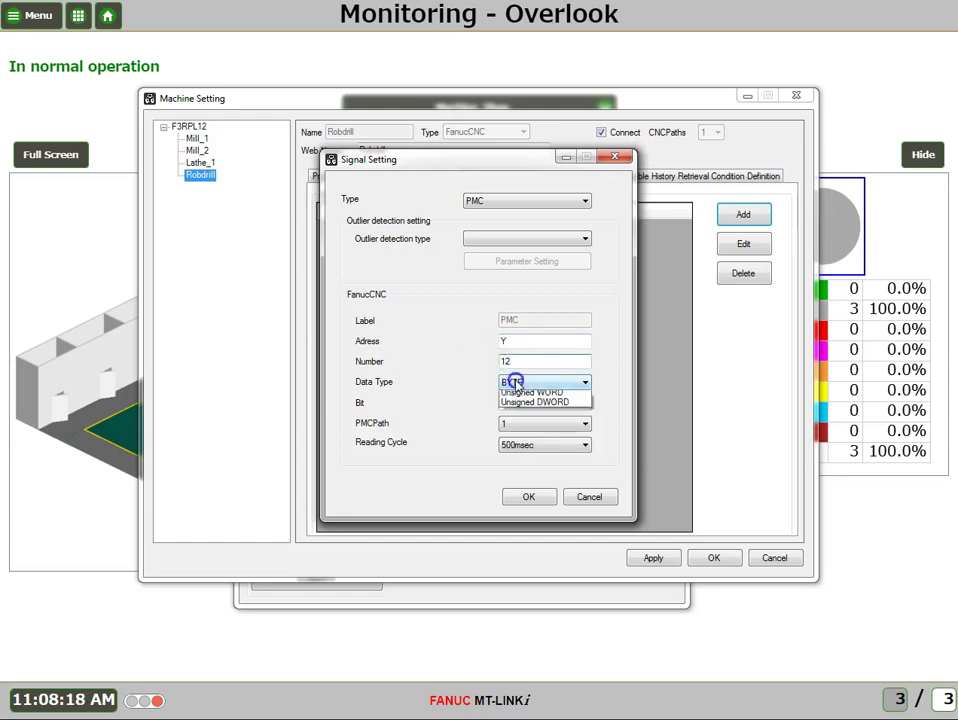
click(511, 396)
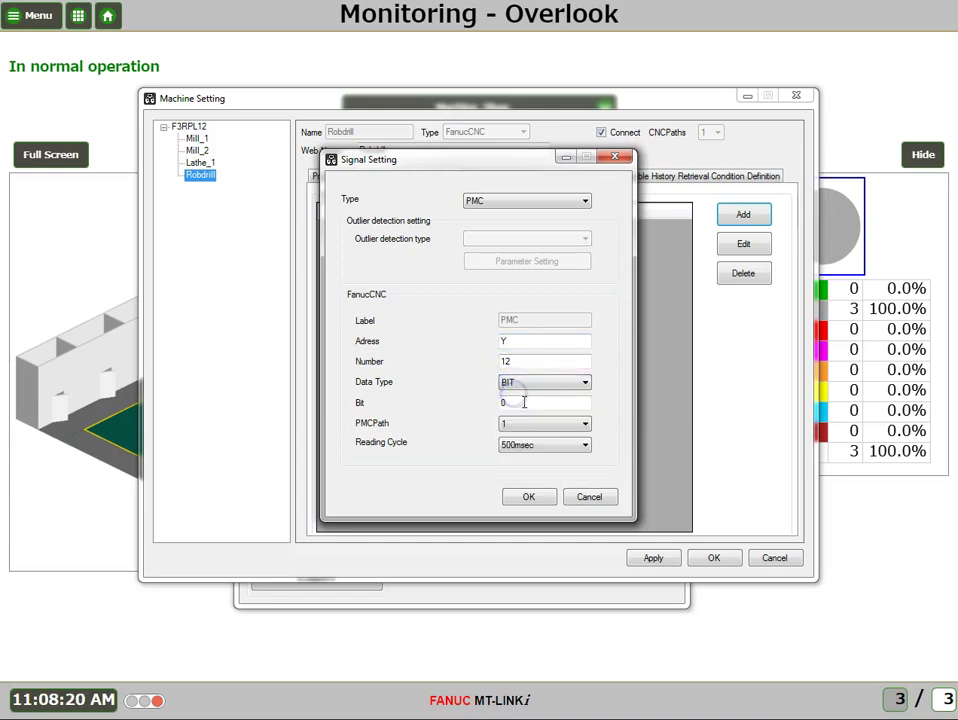
drag(505, 402, 490, 402)
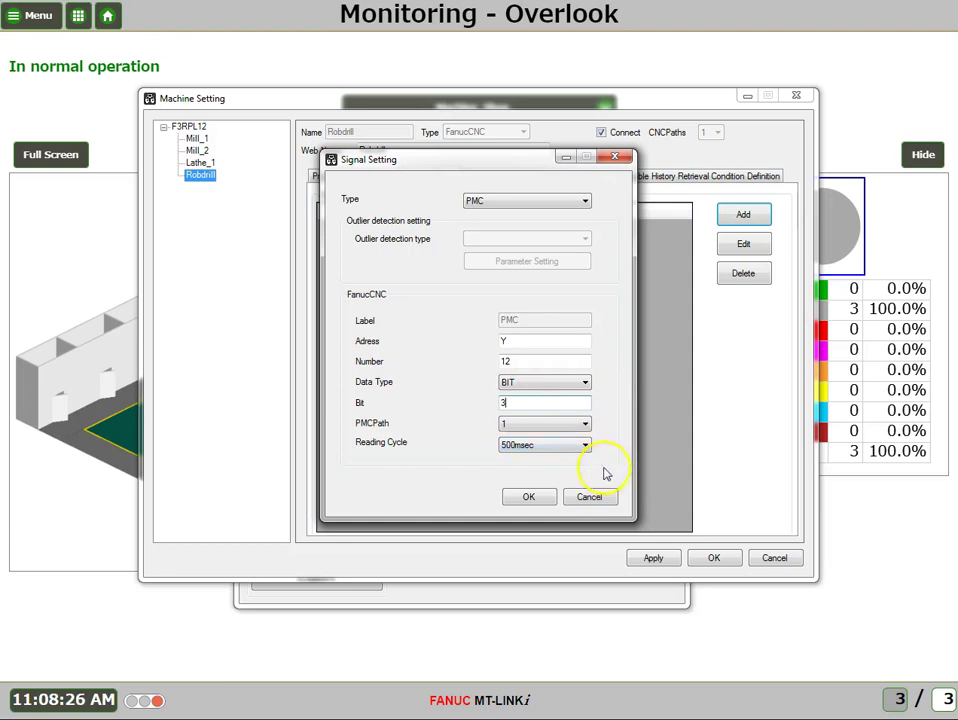
click(533, 499)
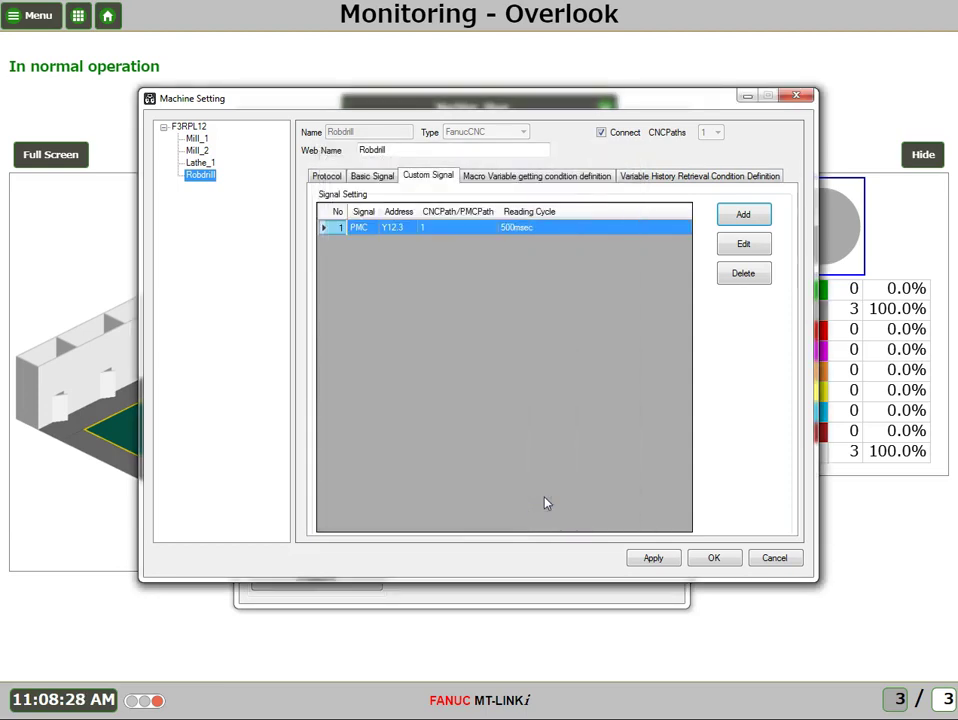
Check Robdrill's macro variable getting condition definitions, and save the machine settings.
click(518, 177)
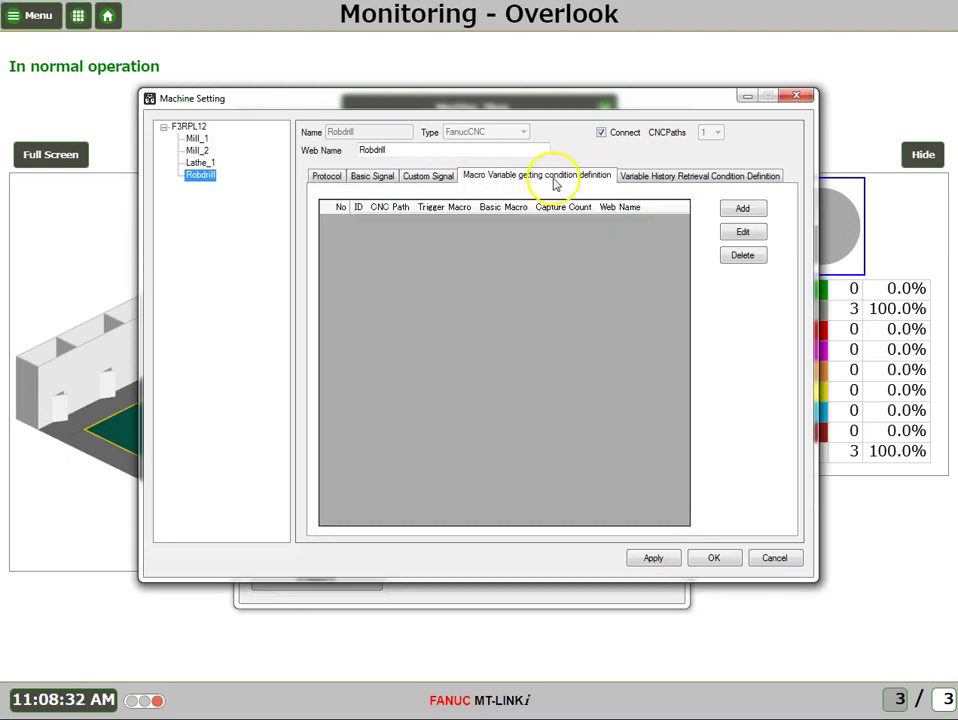
click(557, 183)
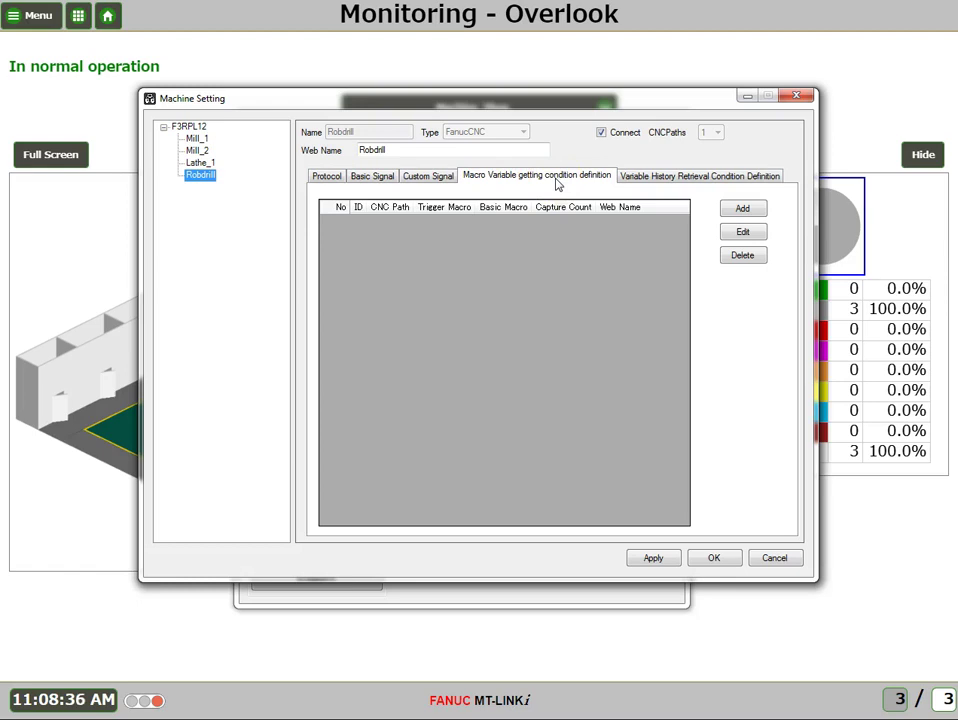
click(716, 558)
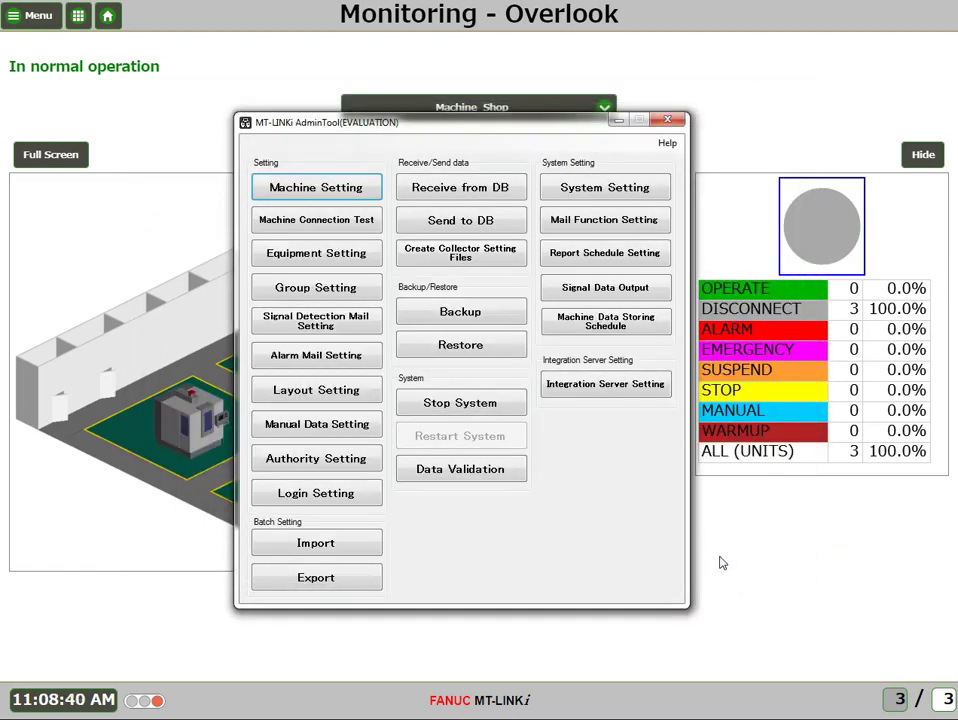
Add a new equipment in the equipment settings with Robodrill as both its equipment name and web name.
click(329, 259)
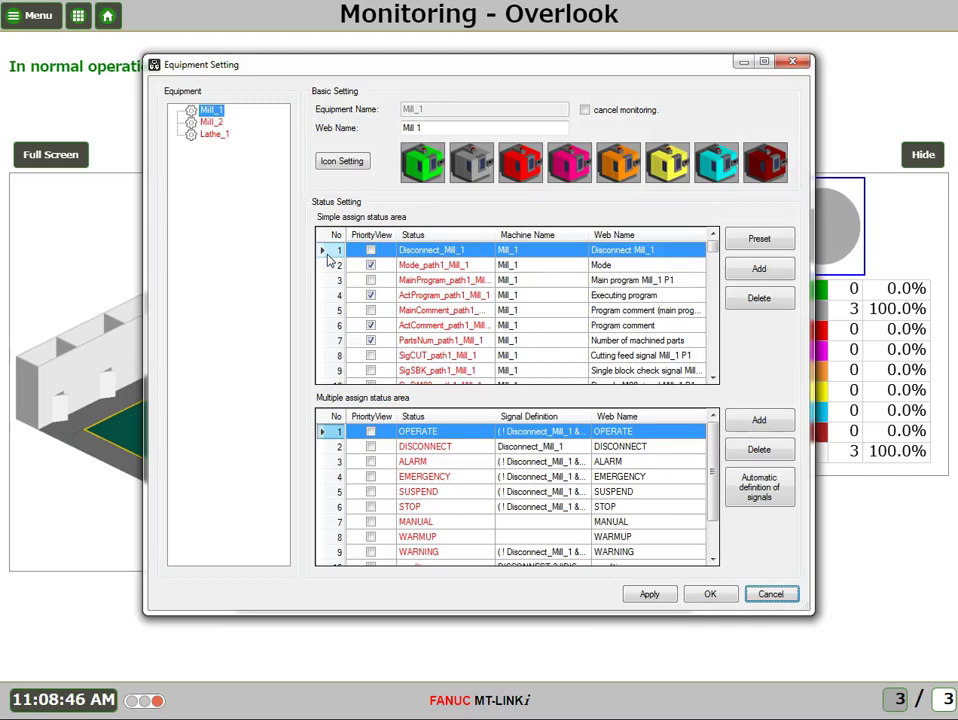
right_click(204, 146)
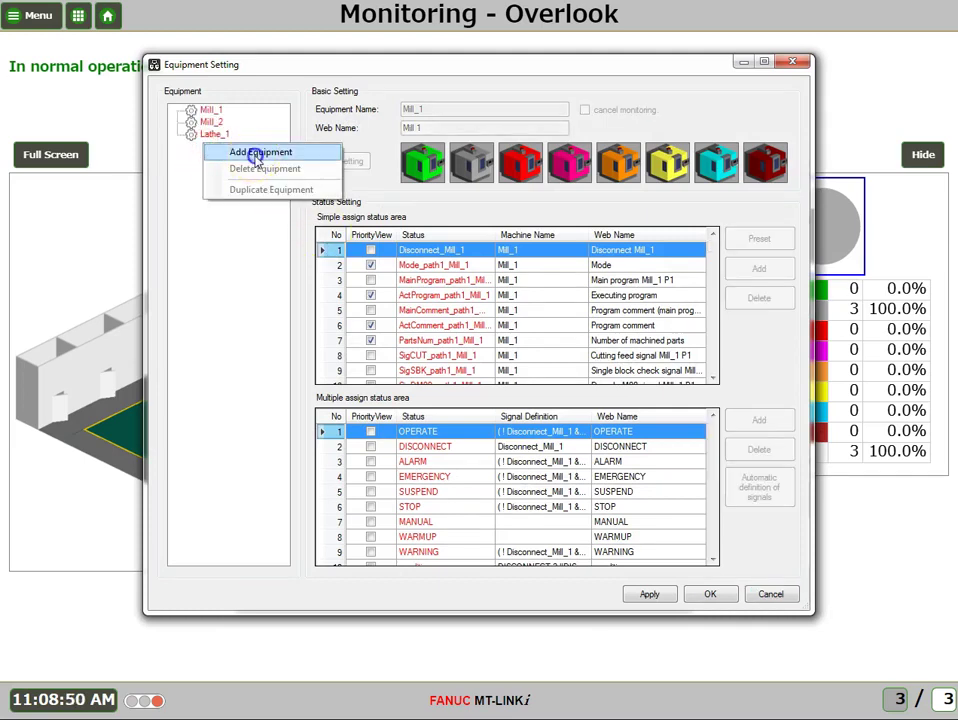
click(243, 153)
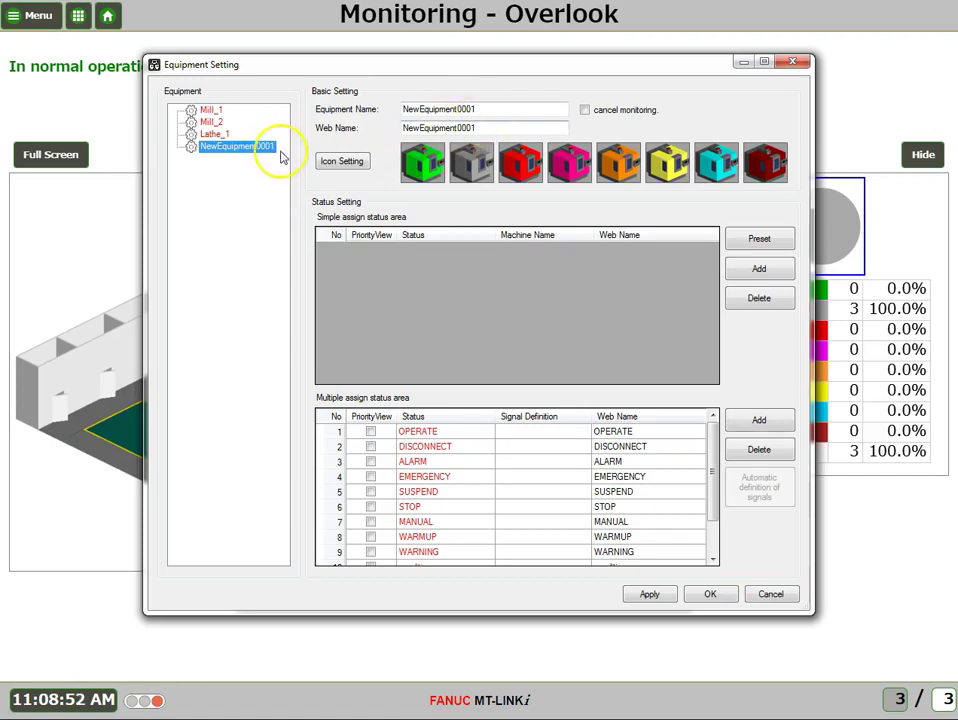
drag(487, 109, 395, 98)
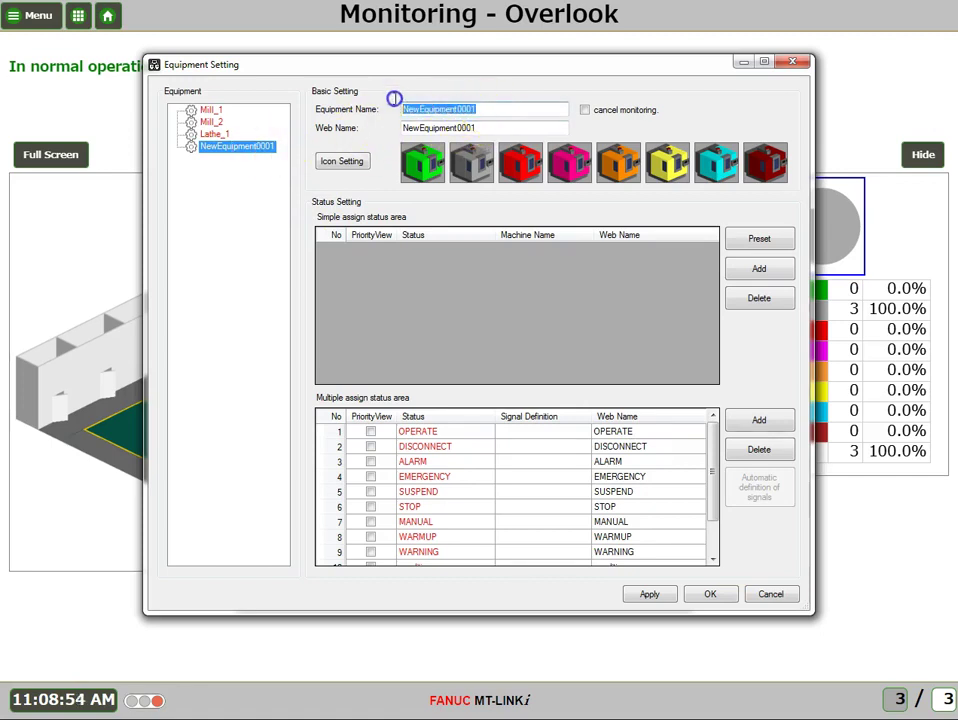
text(Robodrill)
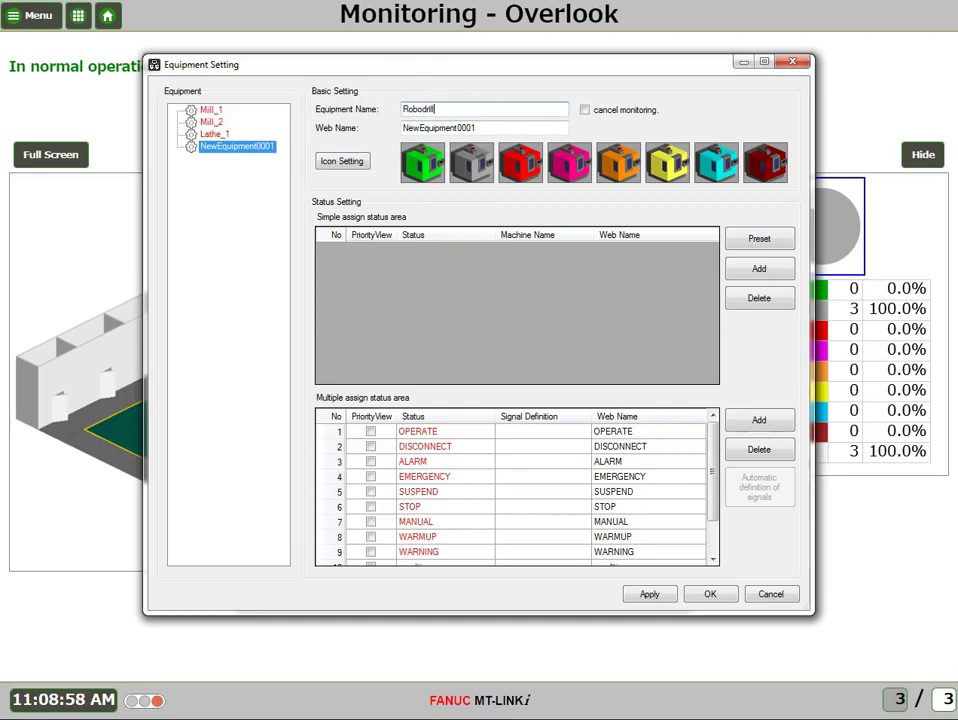
key(Tab)
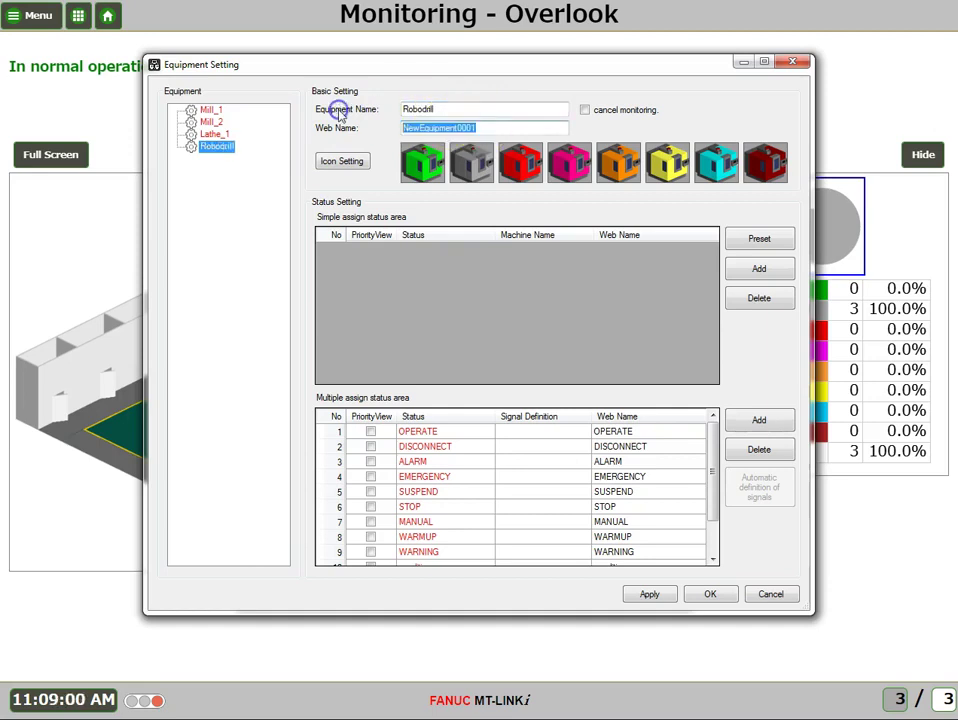
text(Robodrill)
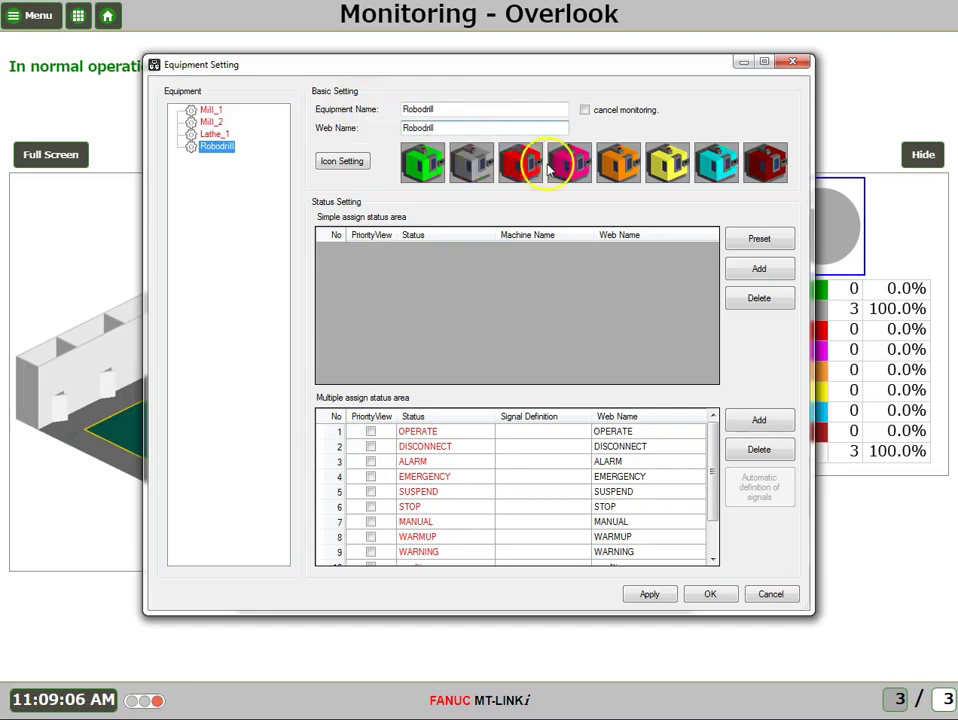
Examine the available equipment images for Robodrill's Normal icon, including the Left folder of ROBODRILL_L, without loading one.
click(356, 172)
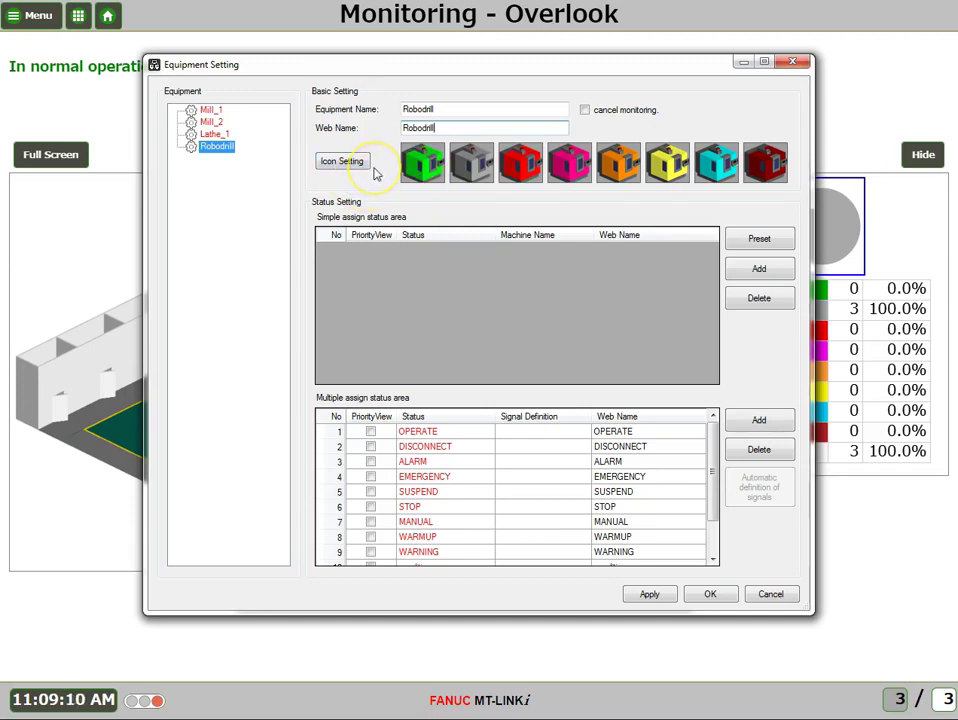
drag(371, 68, 424, 76)
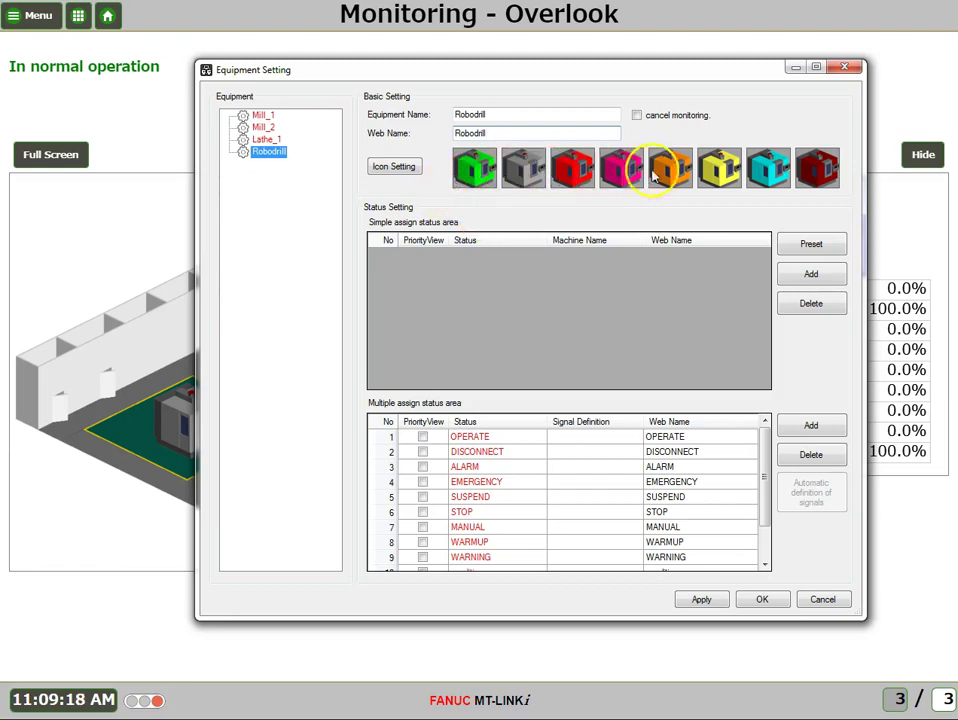
click(396, 166)
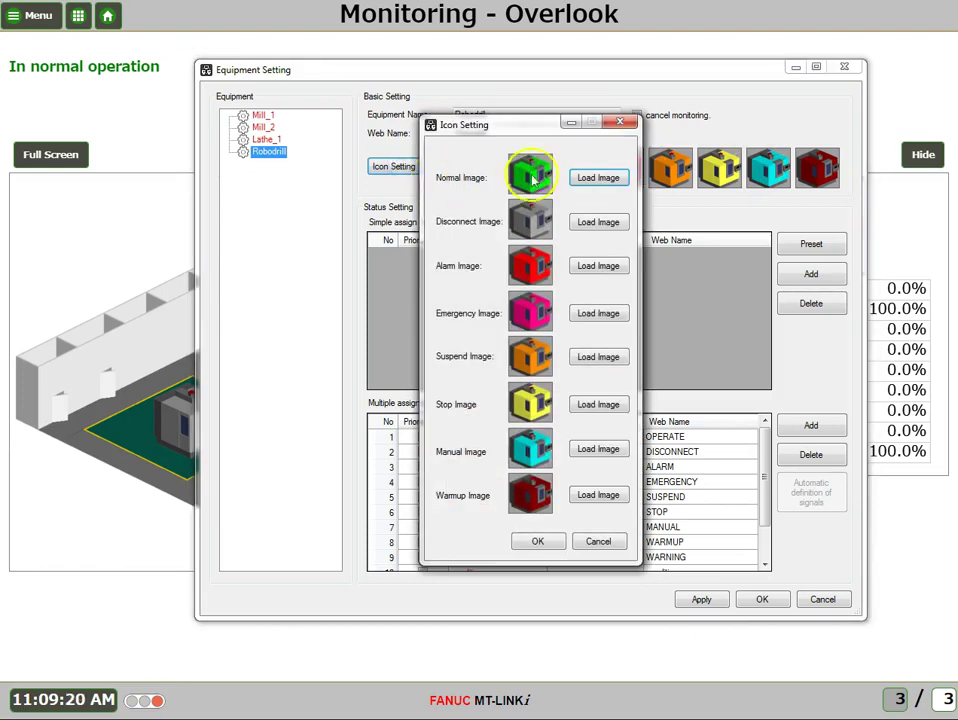
click(580, 178)
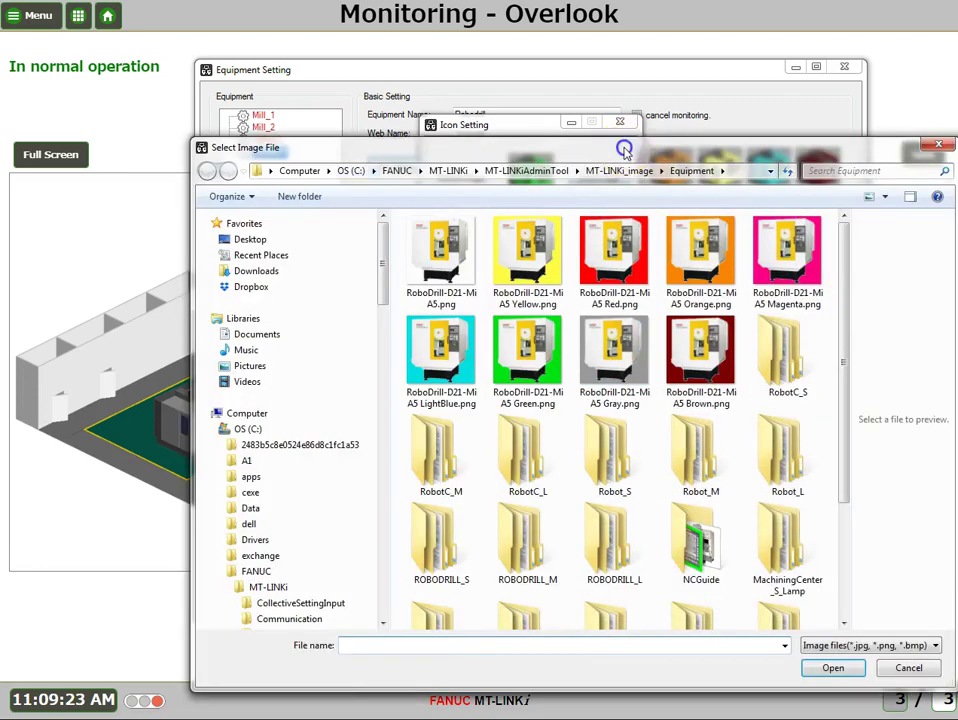
drag(623, 146, 534, 80)
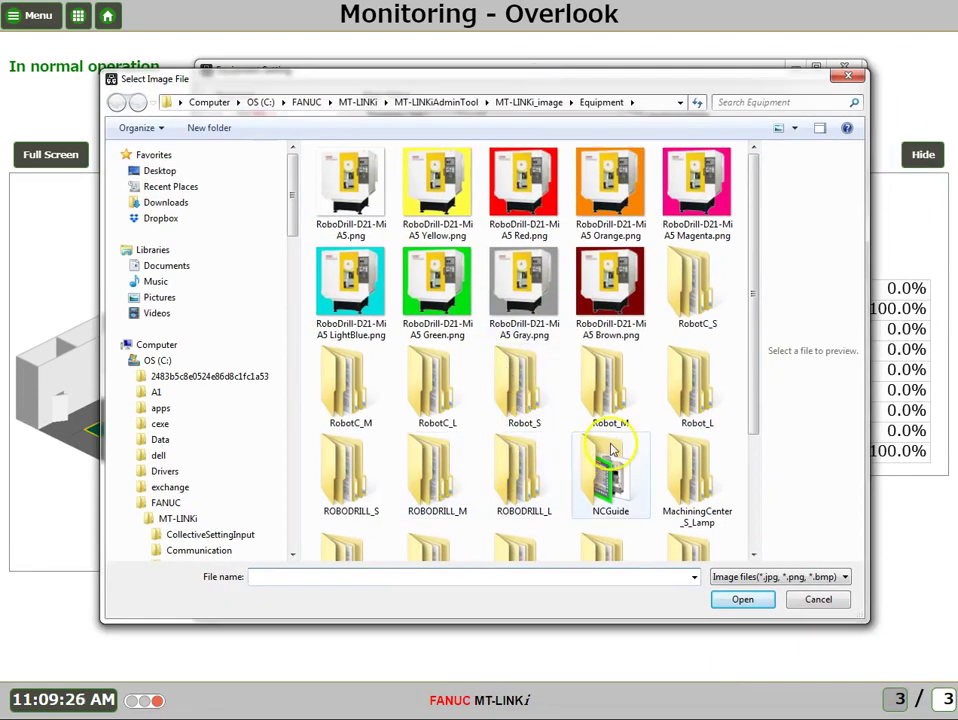
double_click(503, 465)
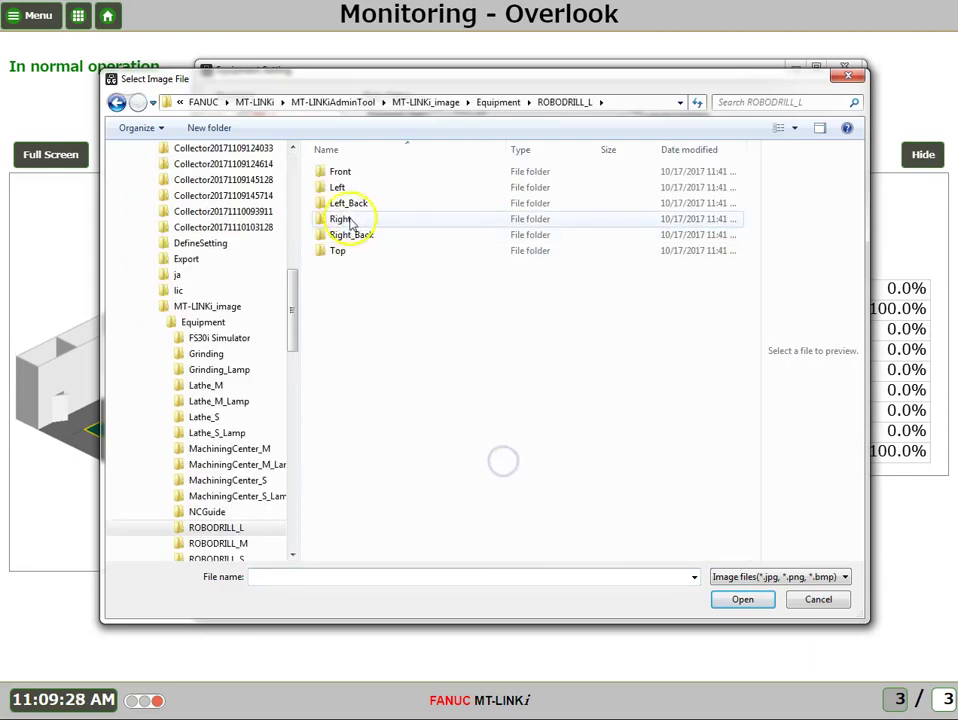
double_click(340, 188)
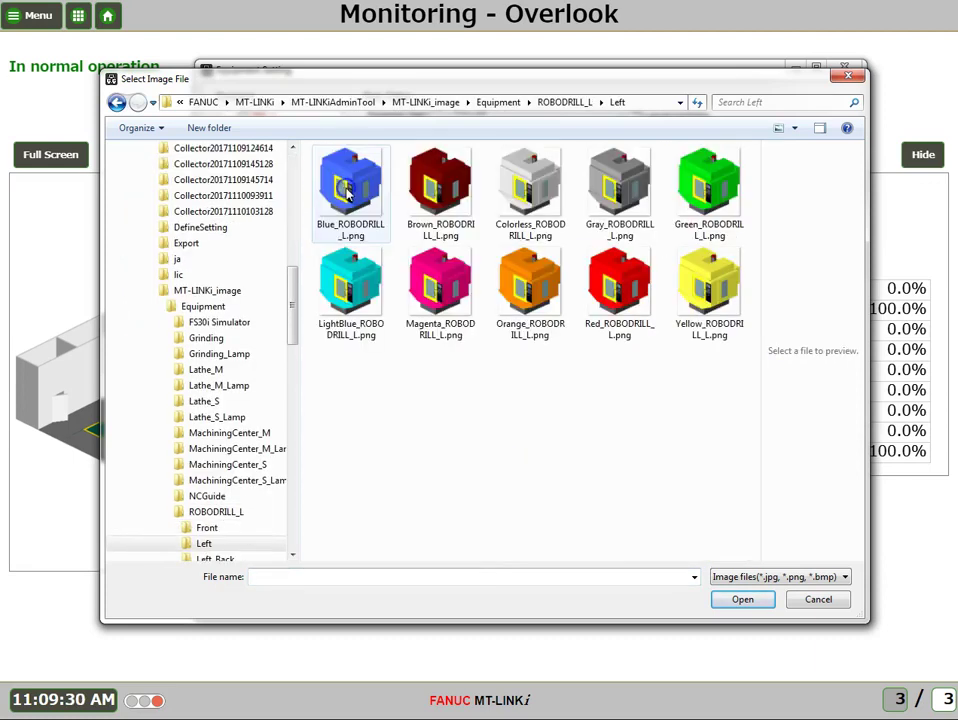
click(117, 103)
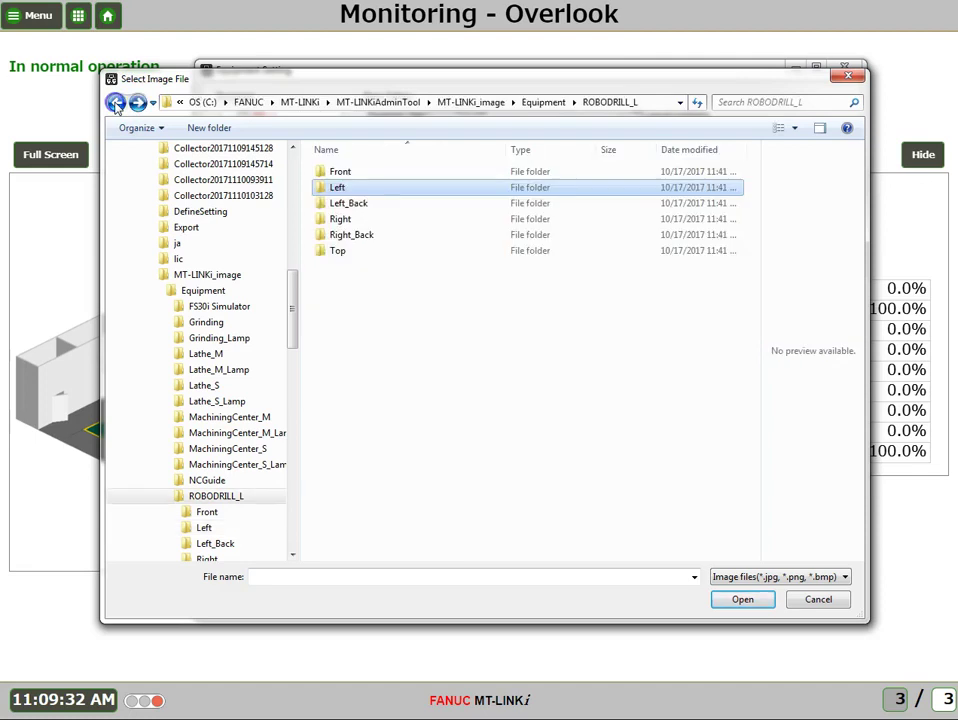
click(117, 103)
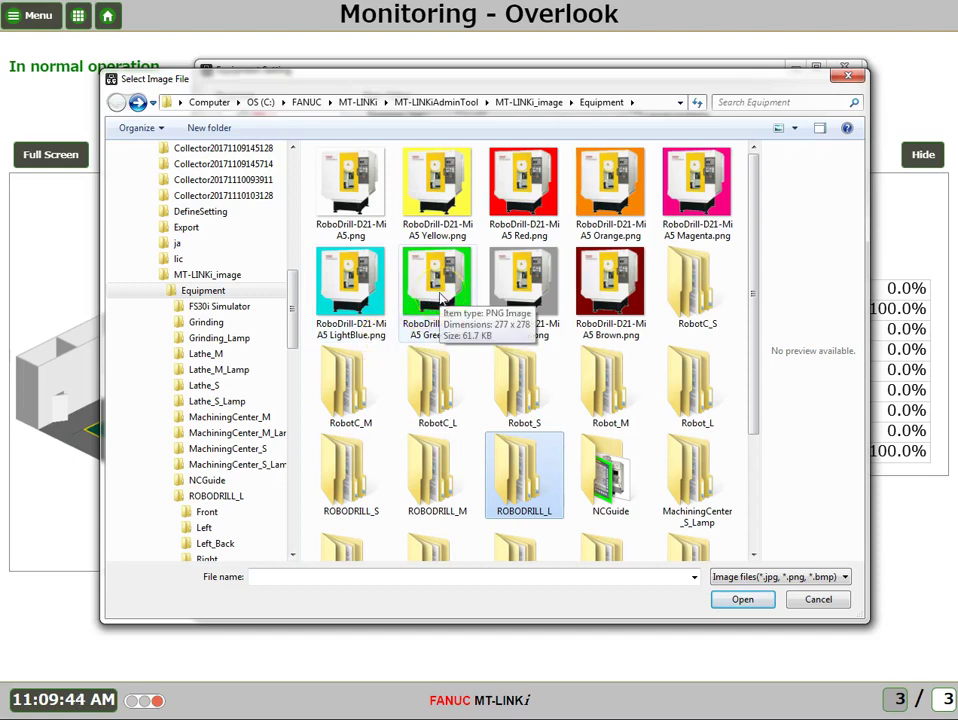
click(818, 600)
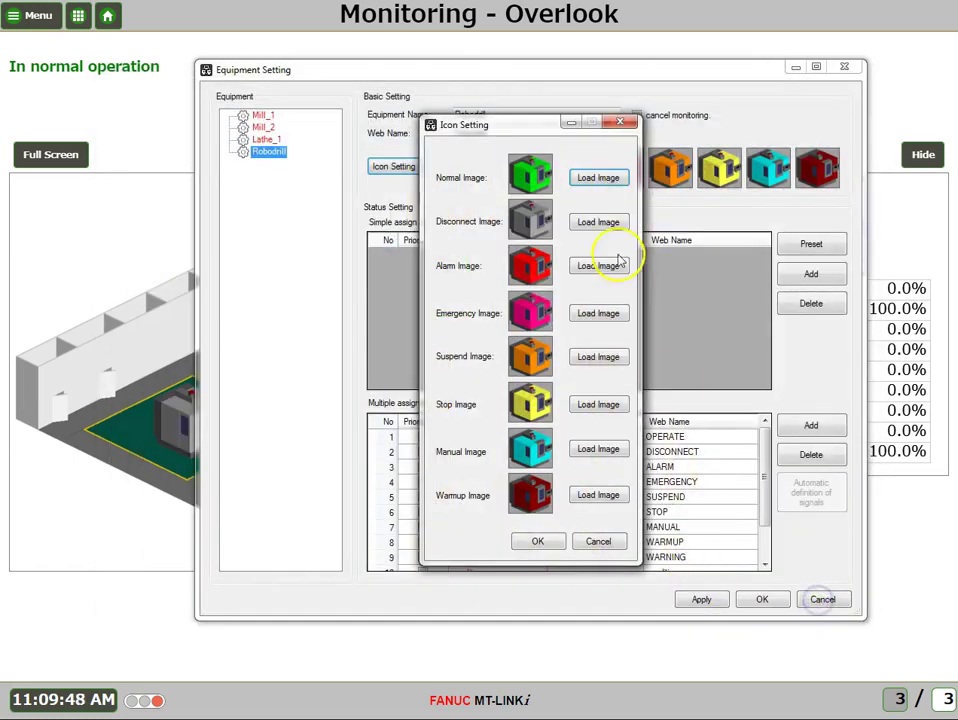
click(539, 543)
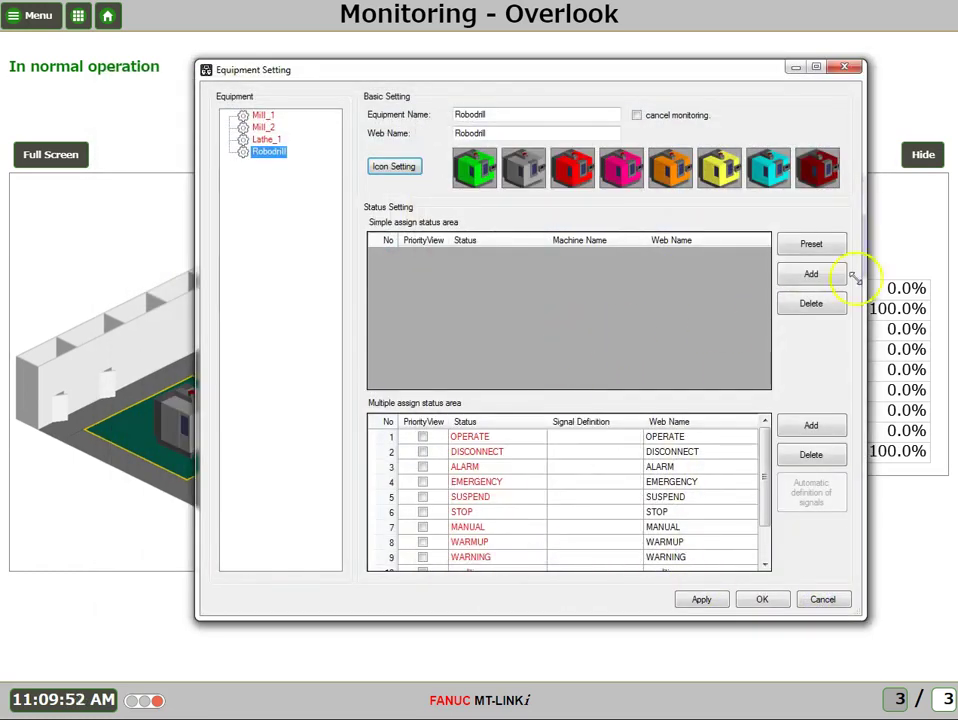
Fill the Robodrill equipment's status assignments from the preset of the Robdrill machine.
click(811, 246)
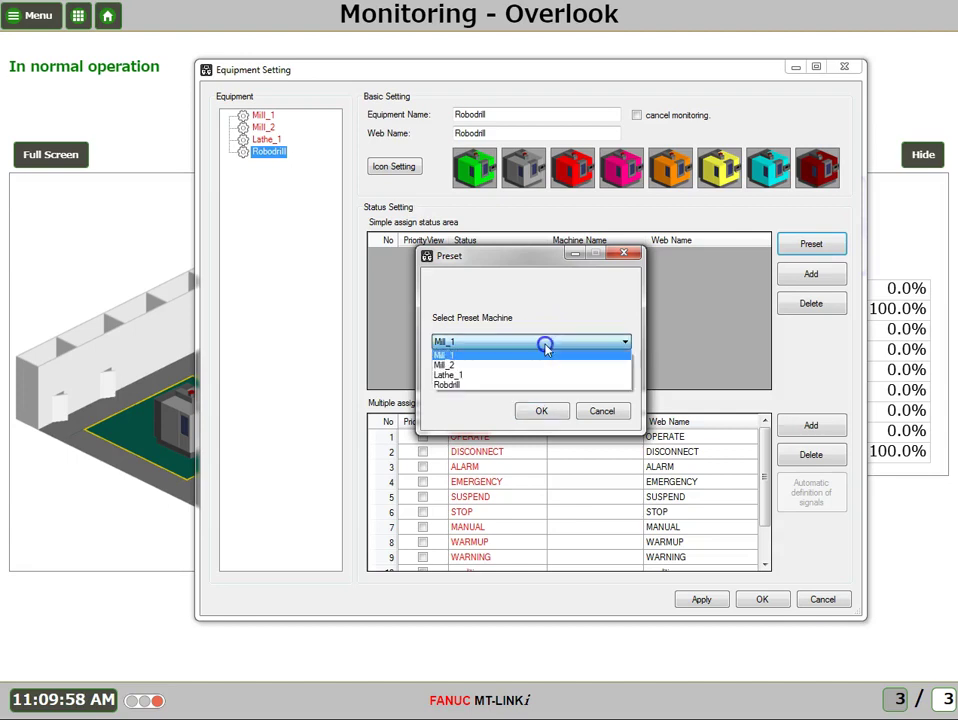
click(472, 386)
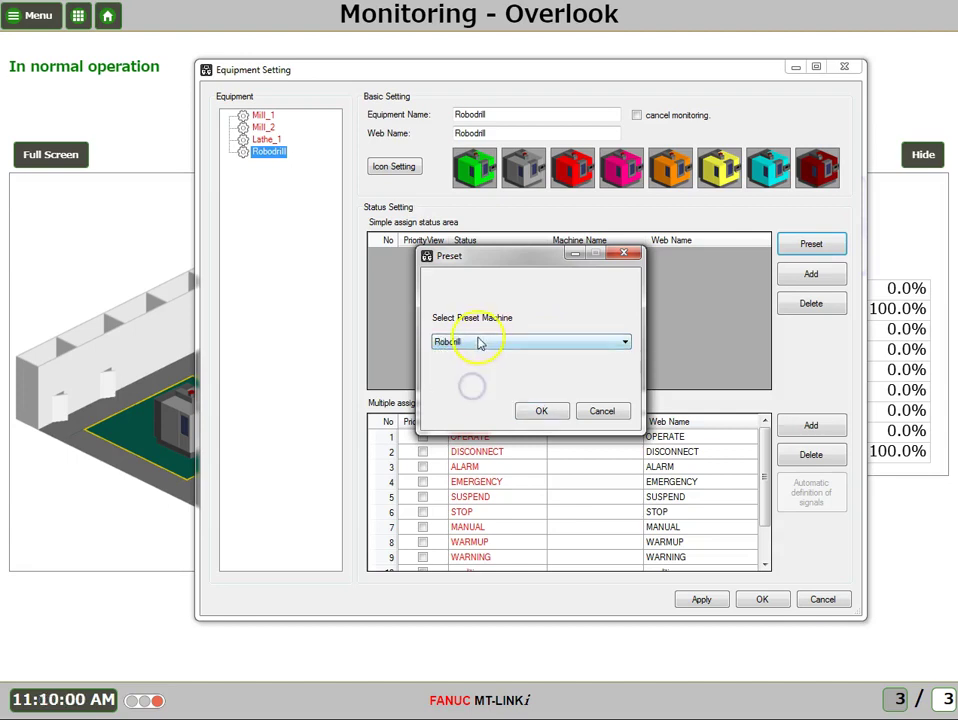
click(540, 412)
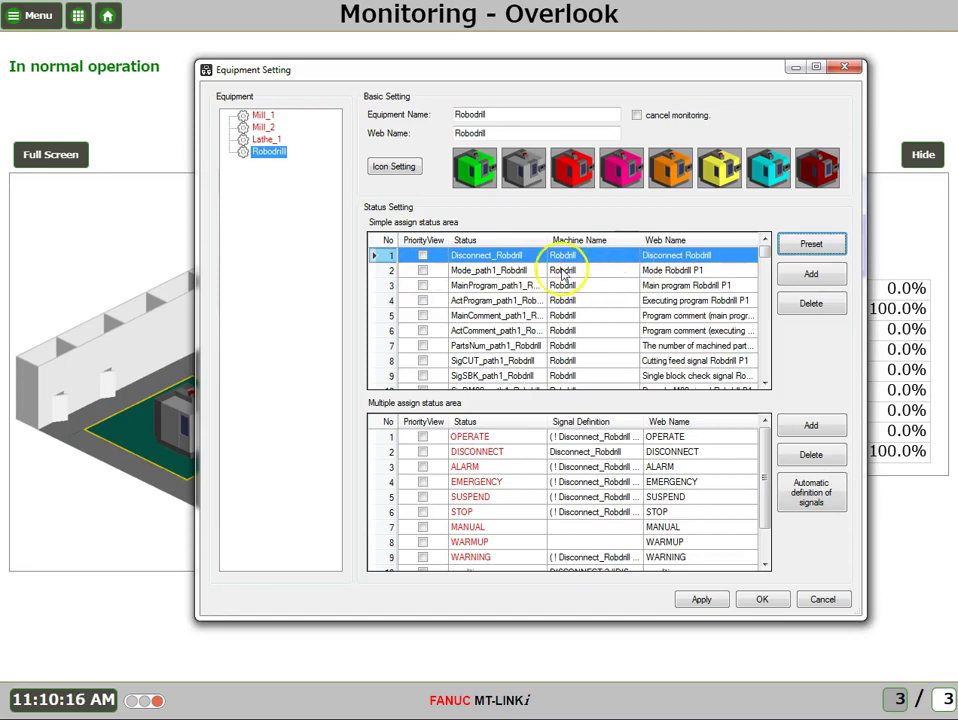
Enable priority view for Robodrill's simple statuses Mode, ActProgram, ActComment and PartsNum of path1.
click(424, 271)
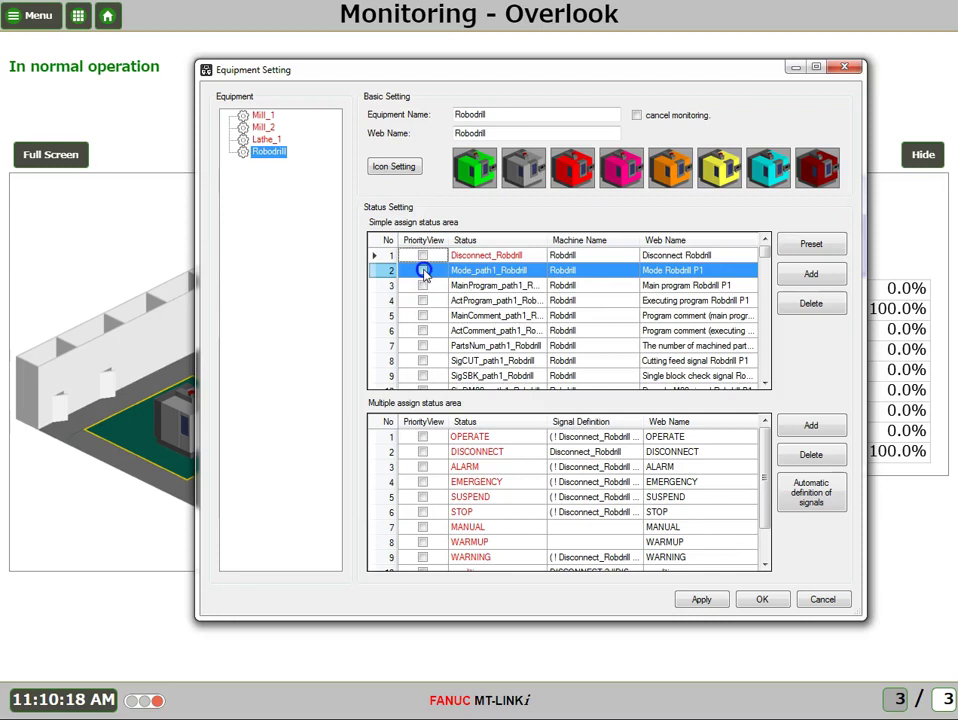
click(423, 271)
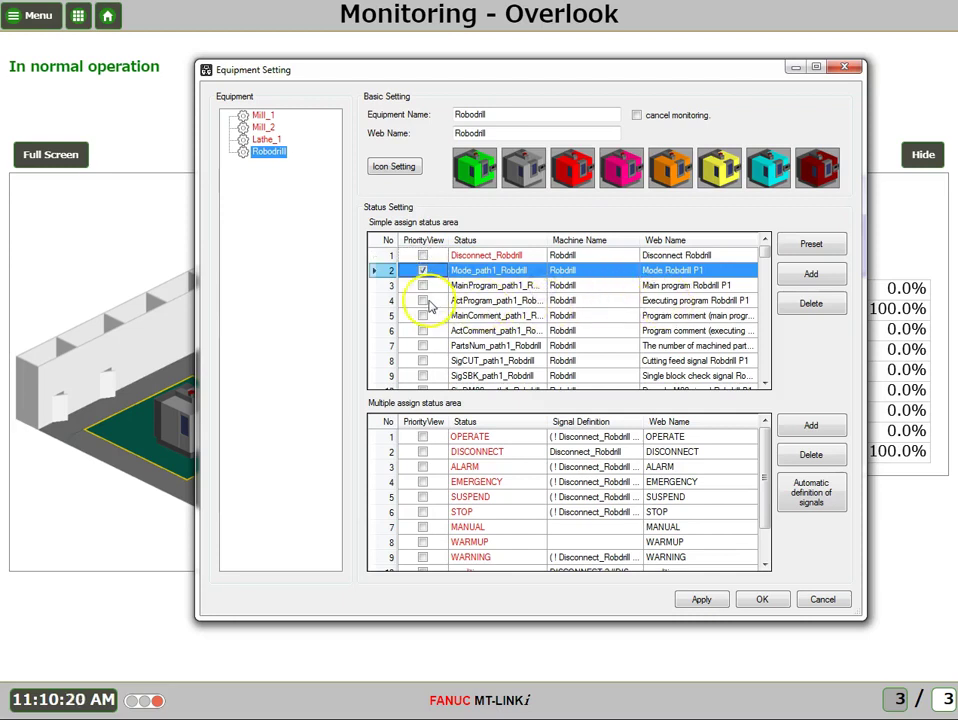
click(424, 300)
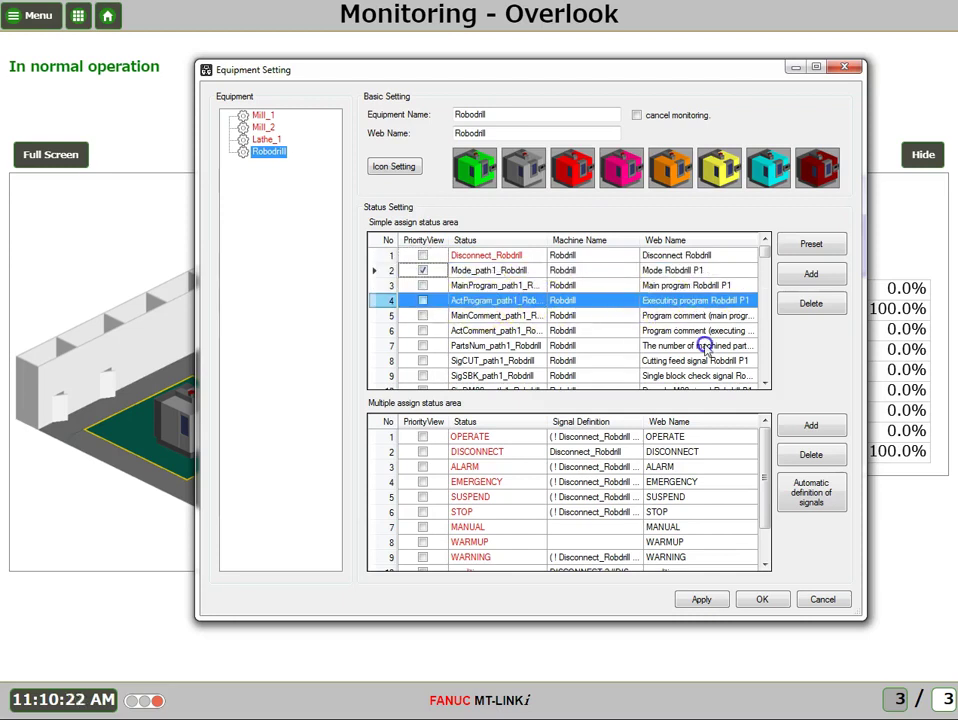
click(423, 300)
click(423, 332)
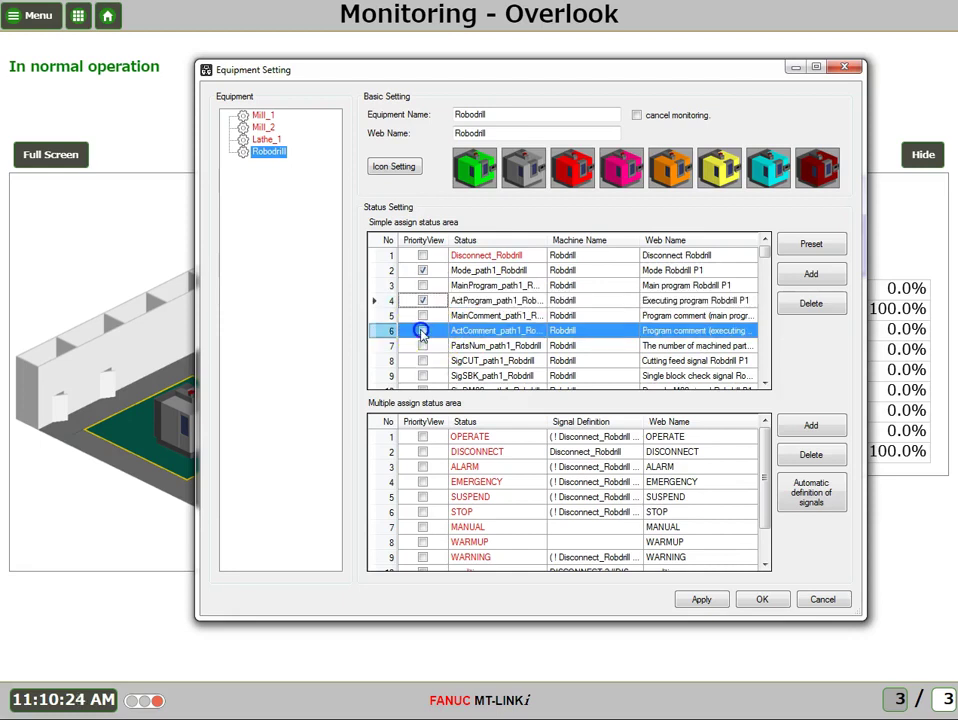
click(423, 332)
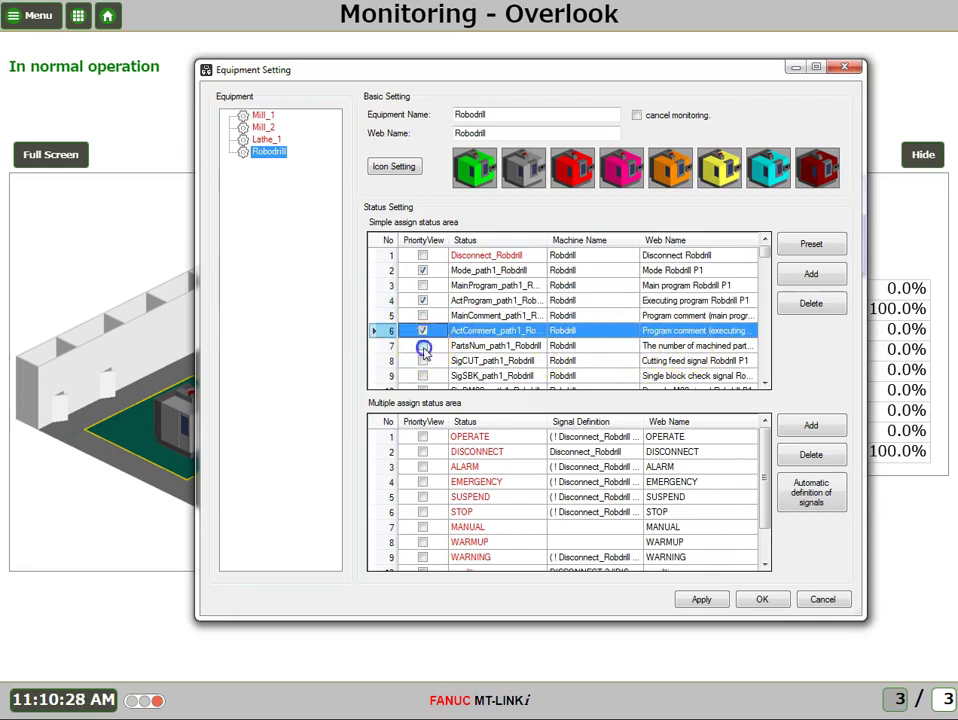
click(423, 345)
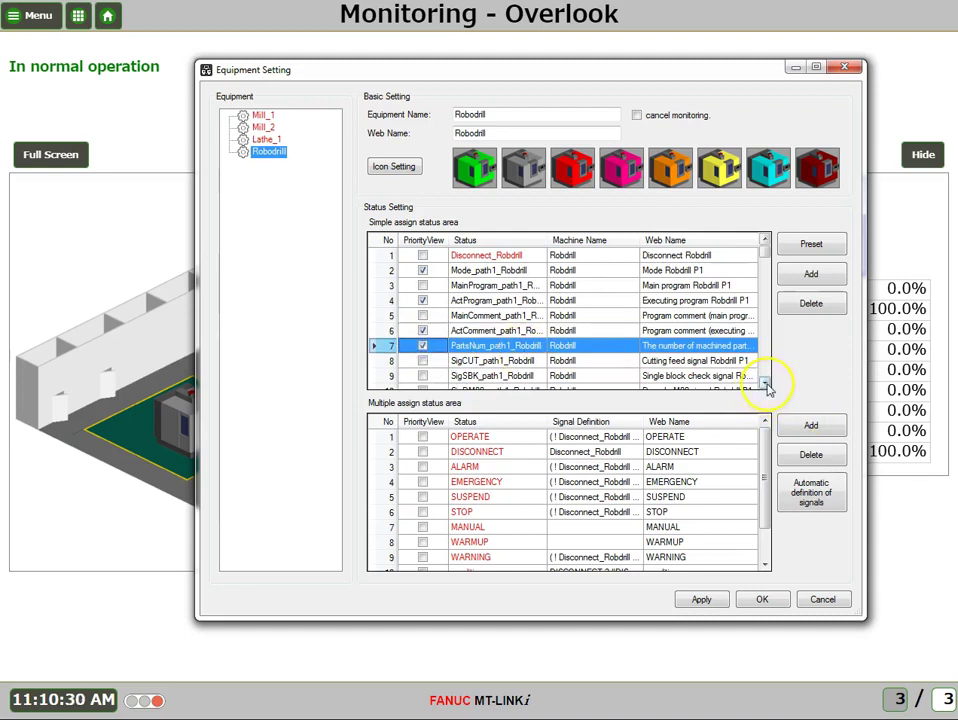
Enable priority view for the Override_path1_Robdrill status, and save the equipment settings.
click(764, 383)
click(764, 383)
click(764, 383)
click(764, 383)
click(764, 383)
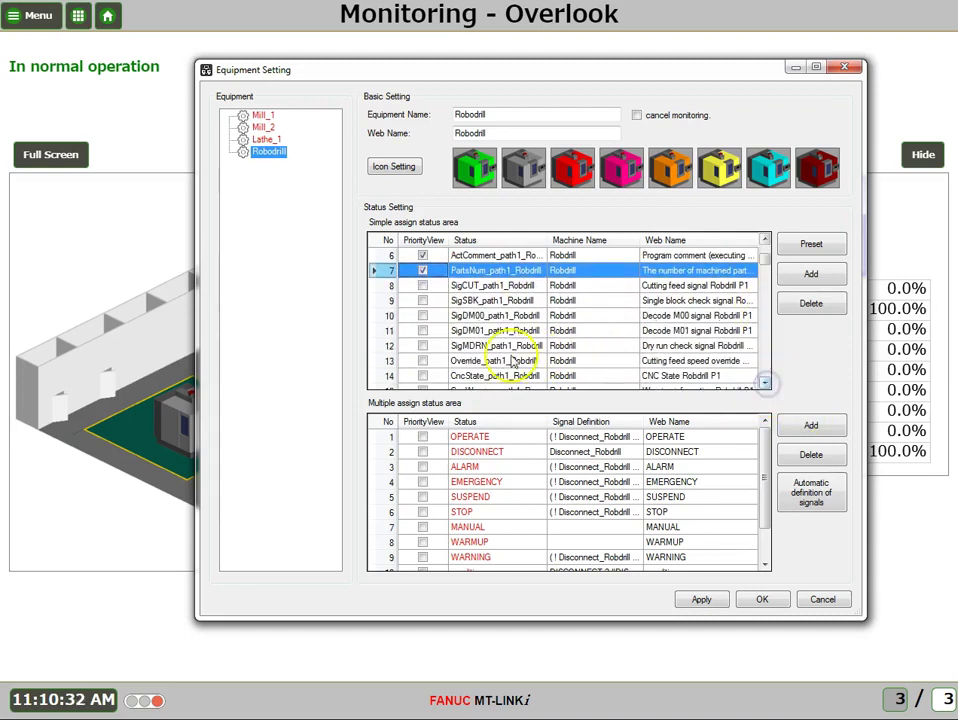
click(422, 362)
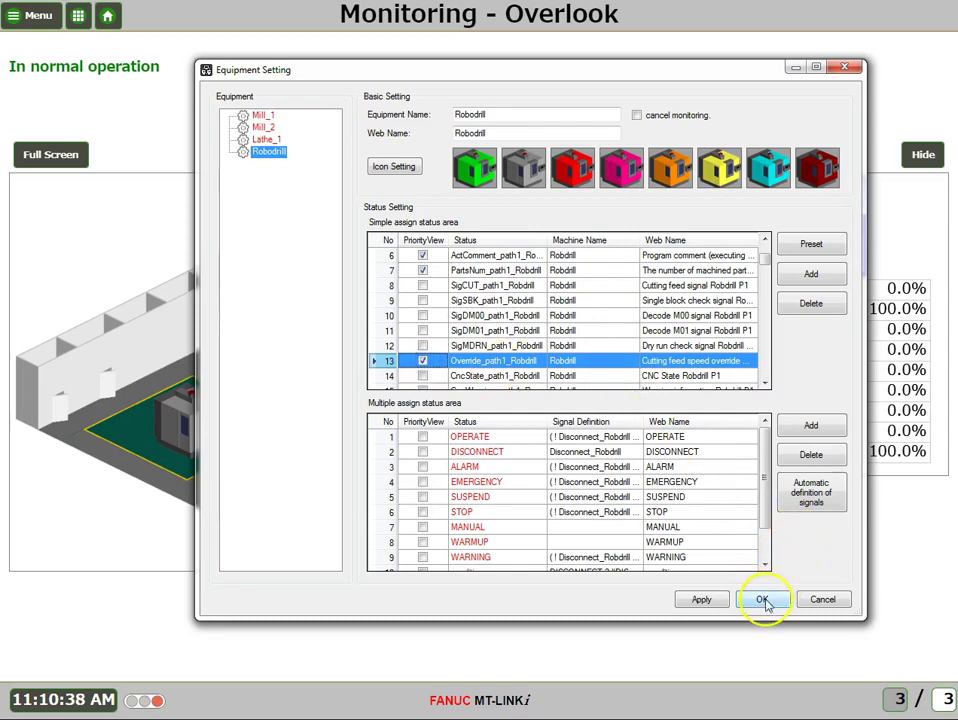
click(762, 601)
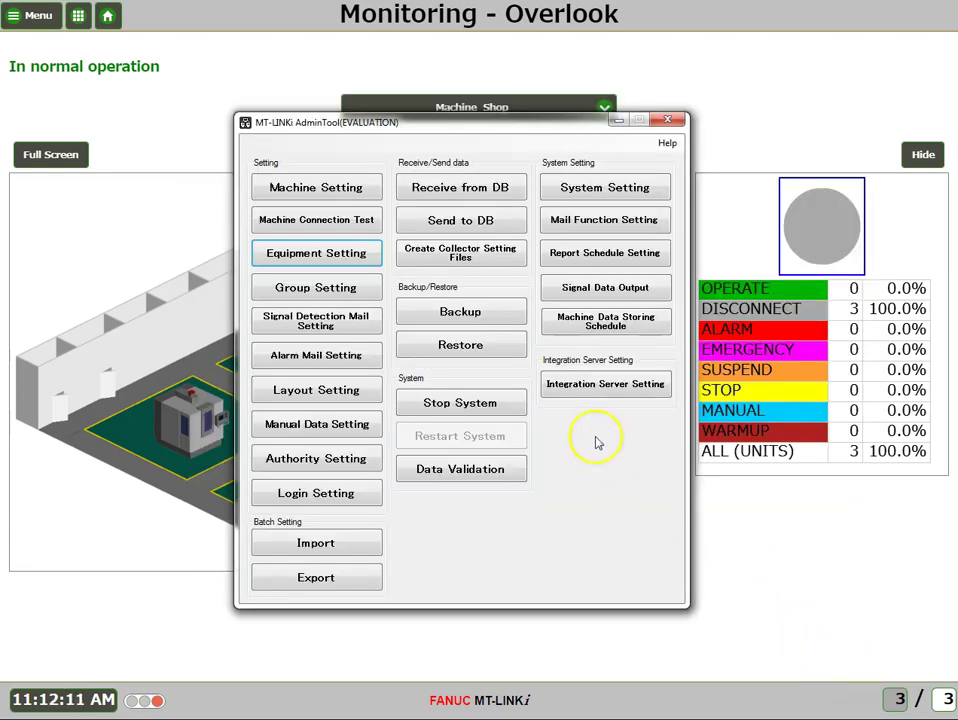
Assign the Robodrill equipment to the Machine_Shop group and save the group settings.
click(318, 287)
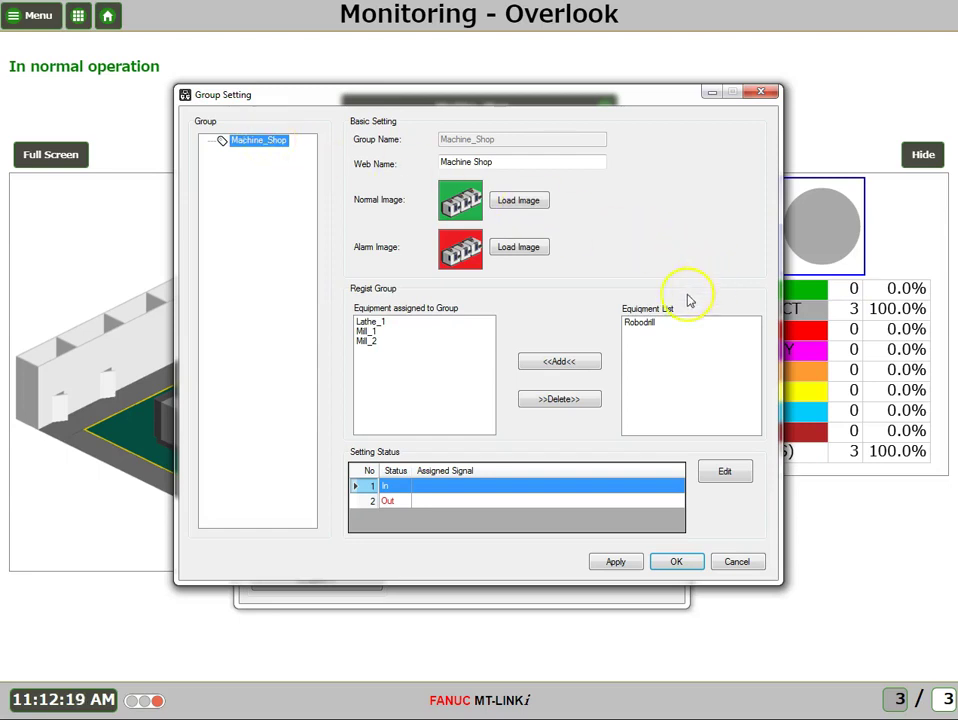
click(643, 326)
click(563, 362)
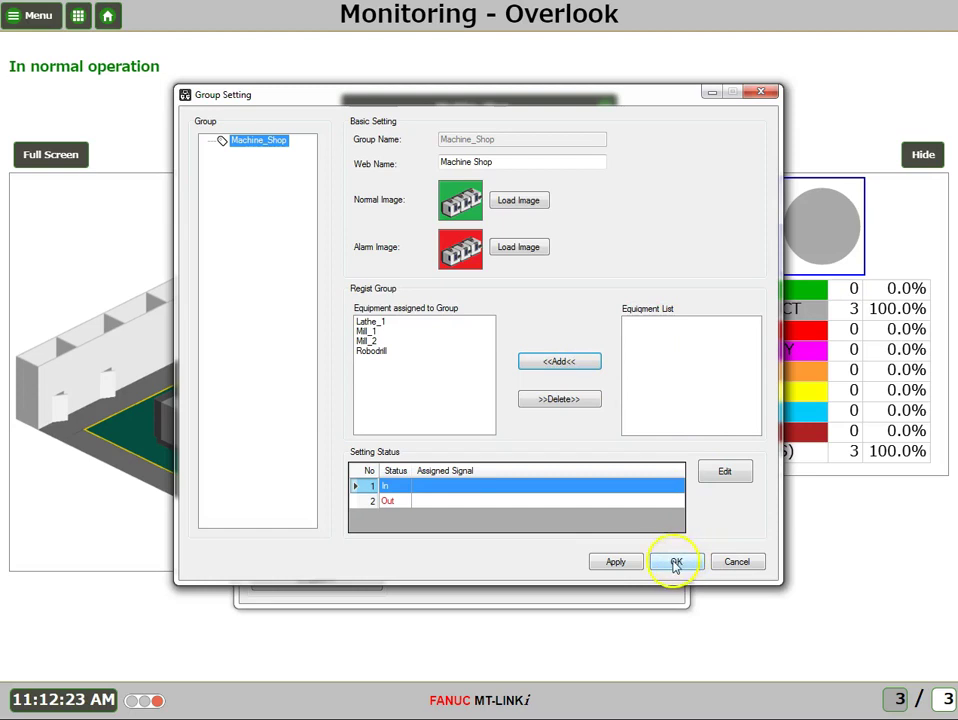
click(675, 563)
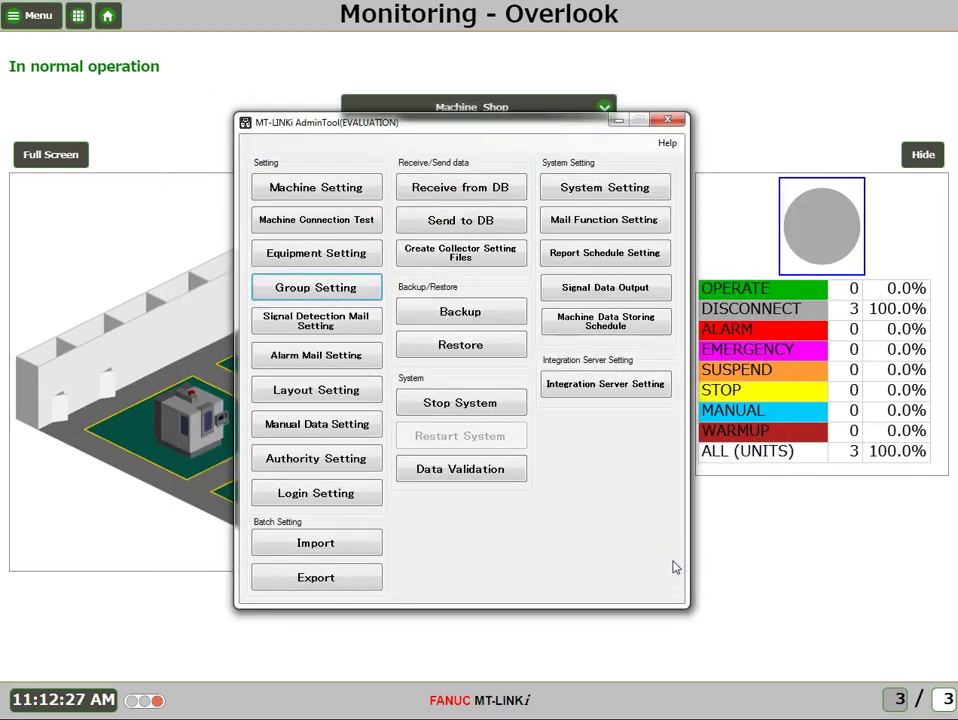
Add Robodrill's image to the Machine_Shop layout, place it on the empty floor bay at about X 448, Y 453, and save the layout.
click(332, 395)
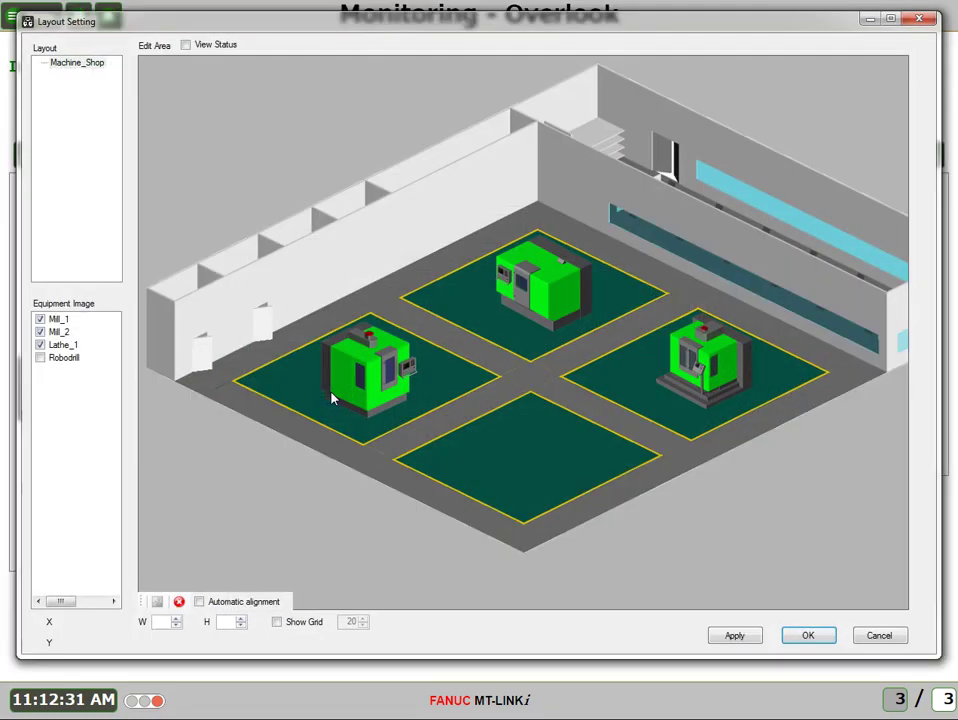
click(40, 358)
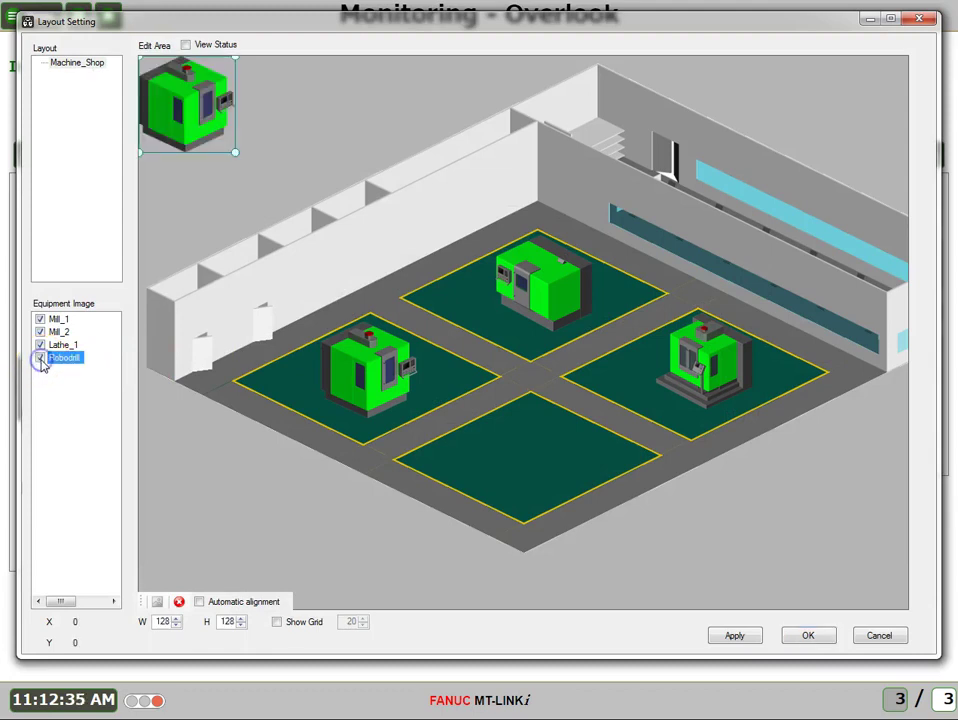
drag(186, 84, 529, 450)
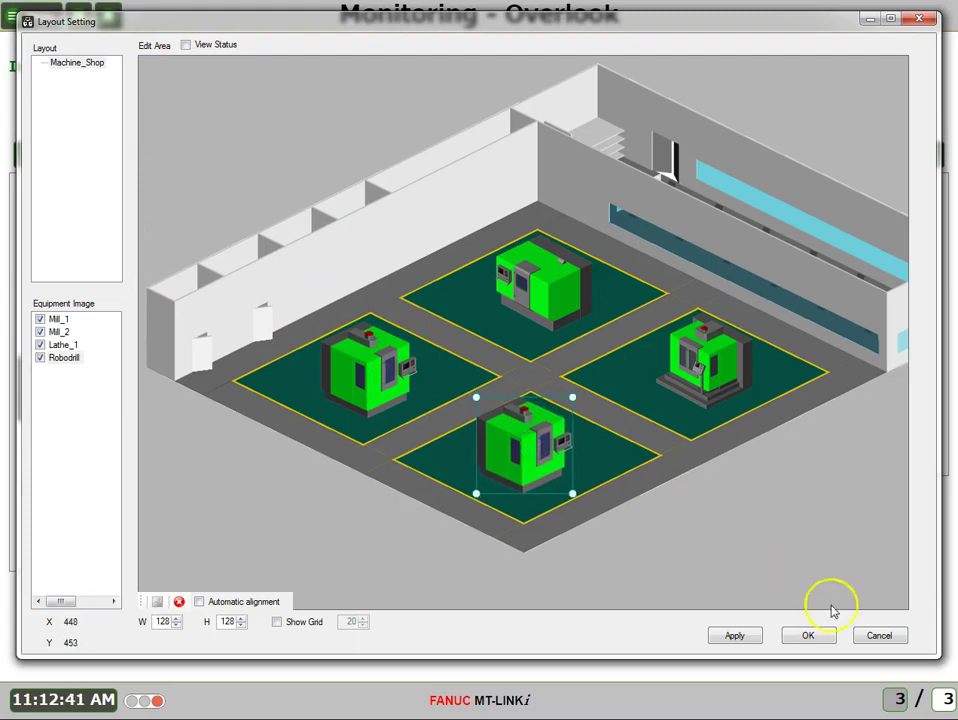
click(808, 636)
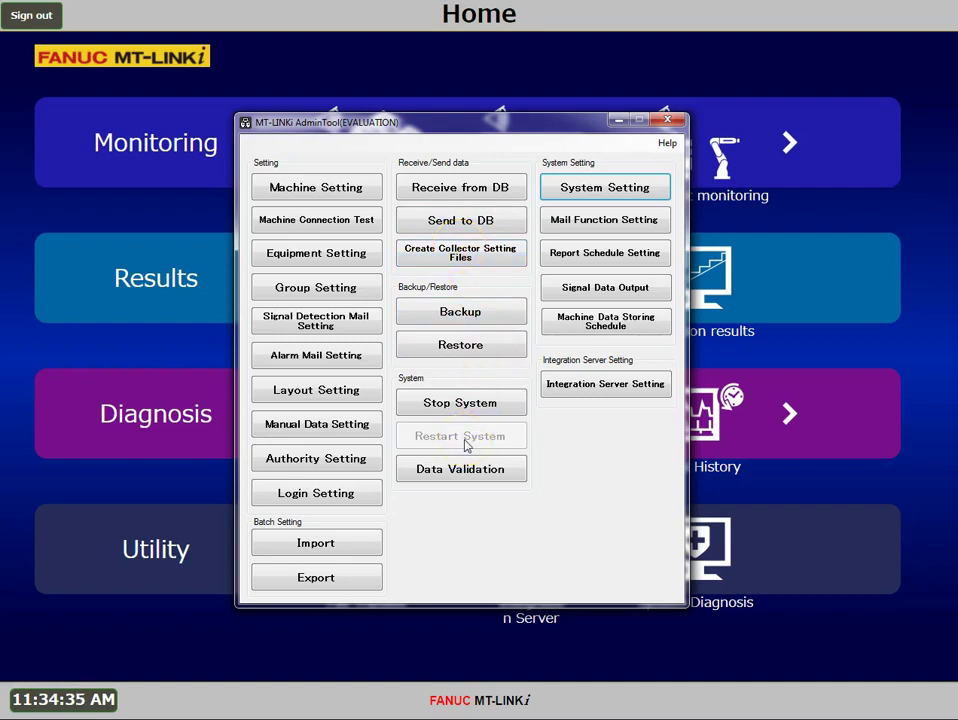
Switch to the MT-LINKi web home page and open the monitoring Overlook to check Robodrill's status in Machine_Shop.
click(205, 145)
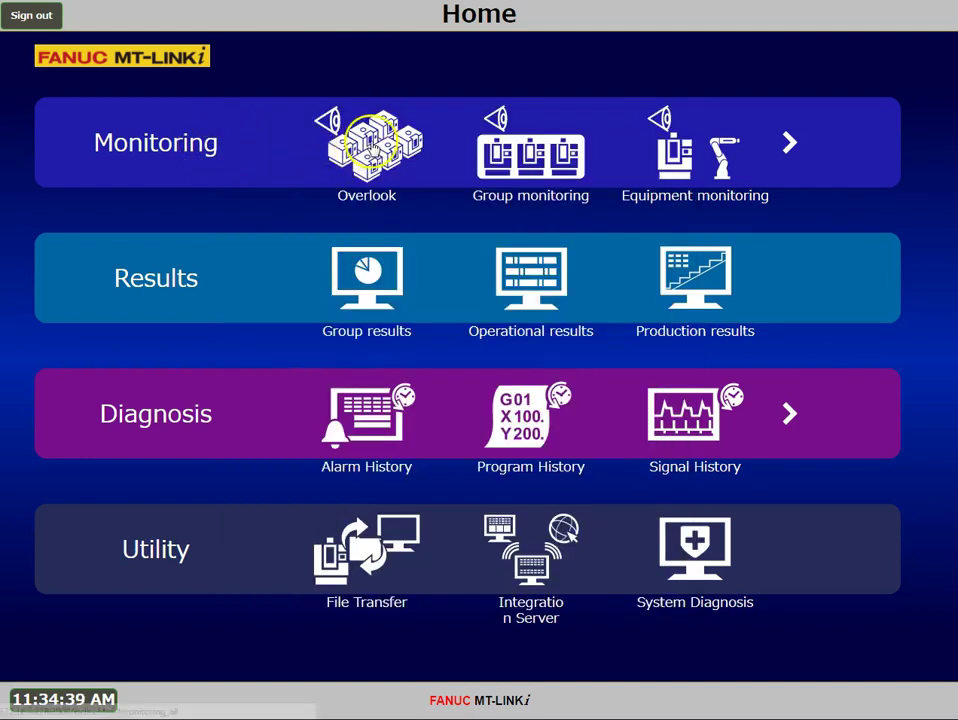
click(371, 139)
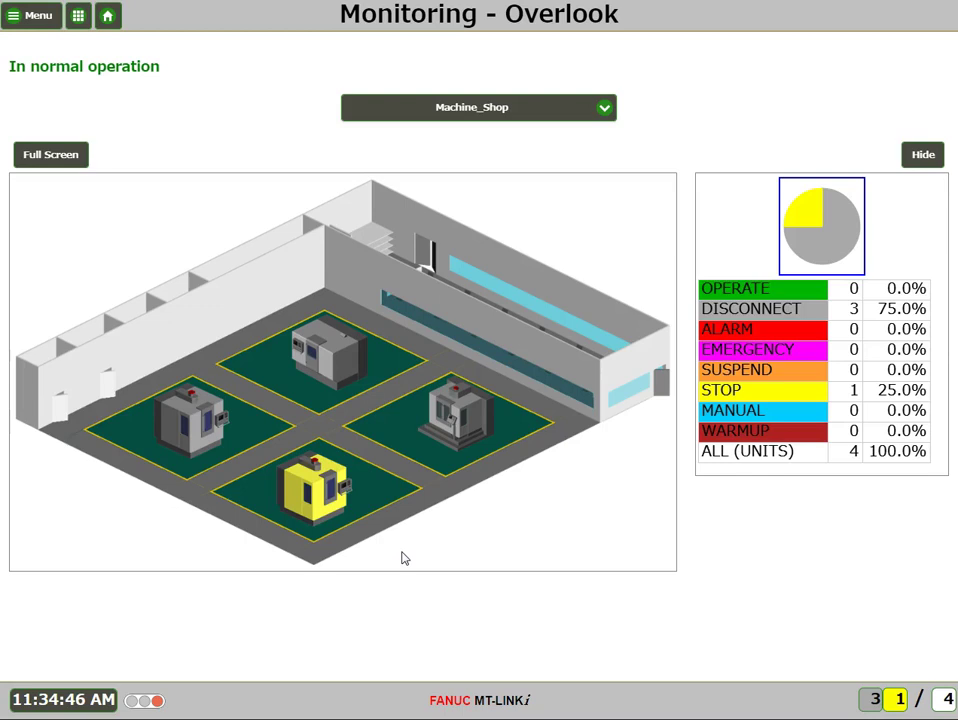
click(501, 558)
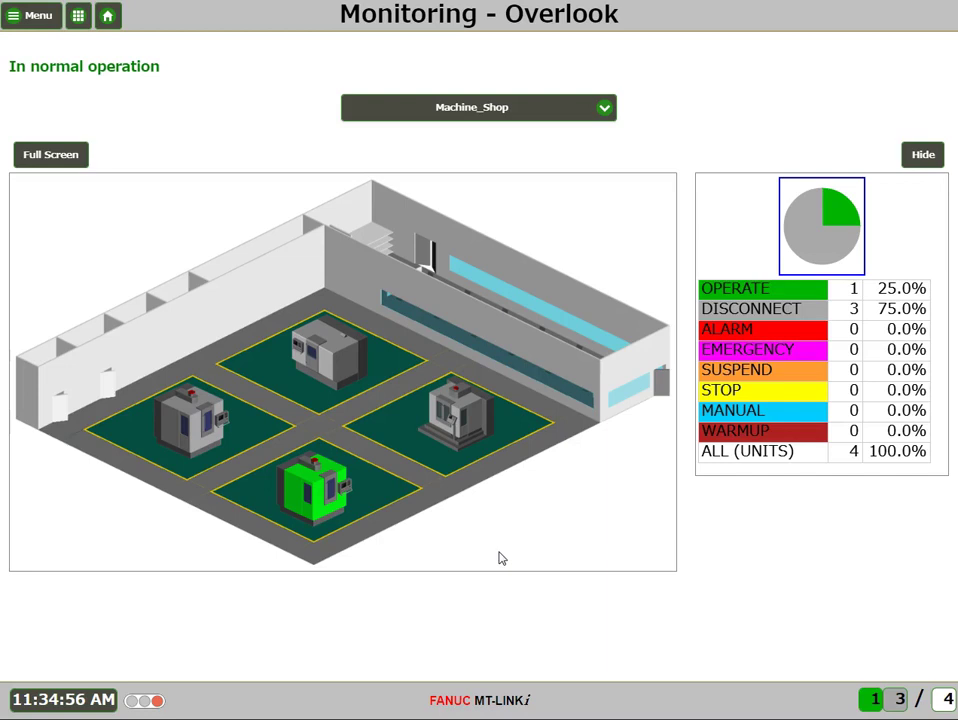
click(502, 558)
click(252, 122)
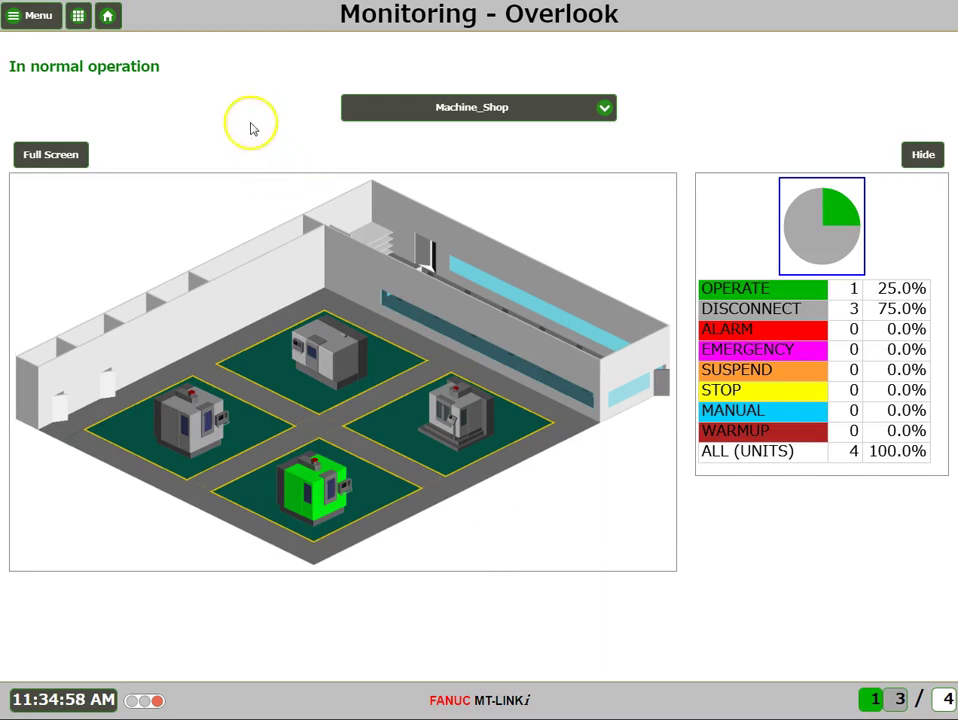